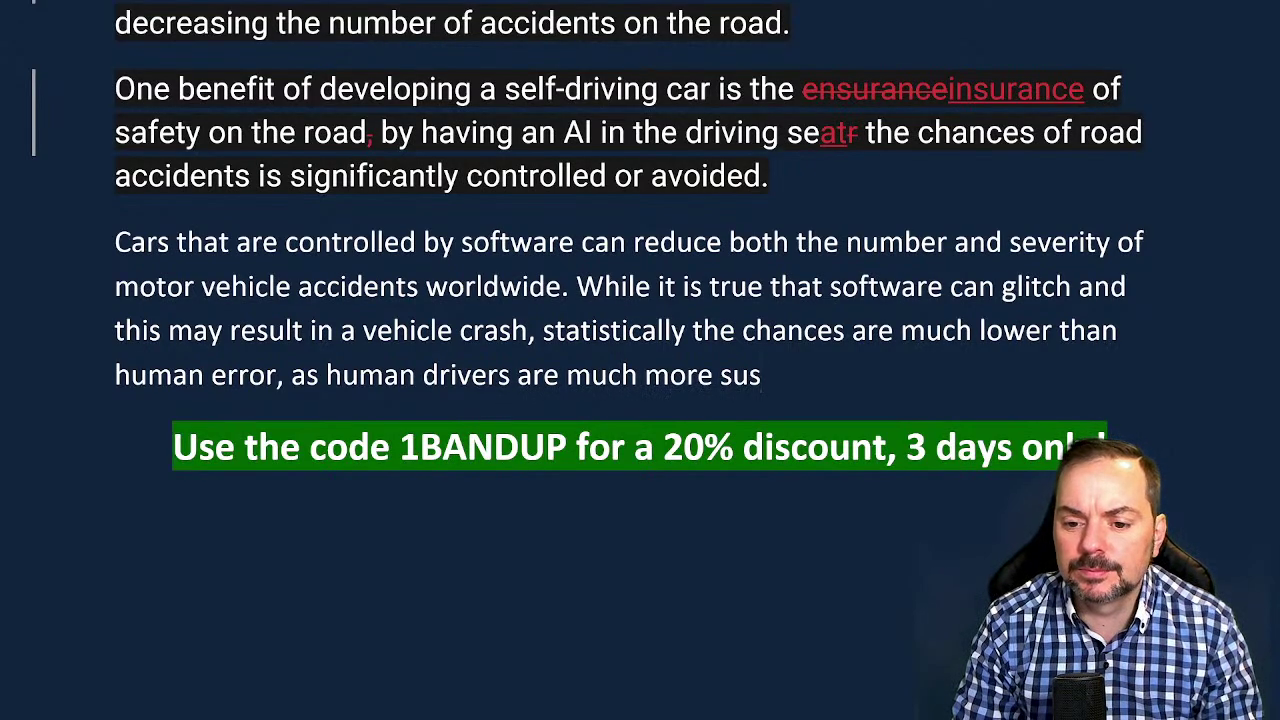
Complete the last sentence with "susceptible to ignorance such as speeding, intoxication, and inattentiveness", leaving off the final period
text(ceptible )
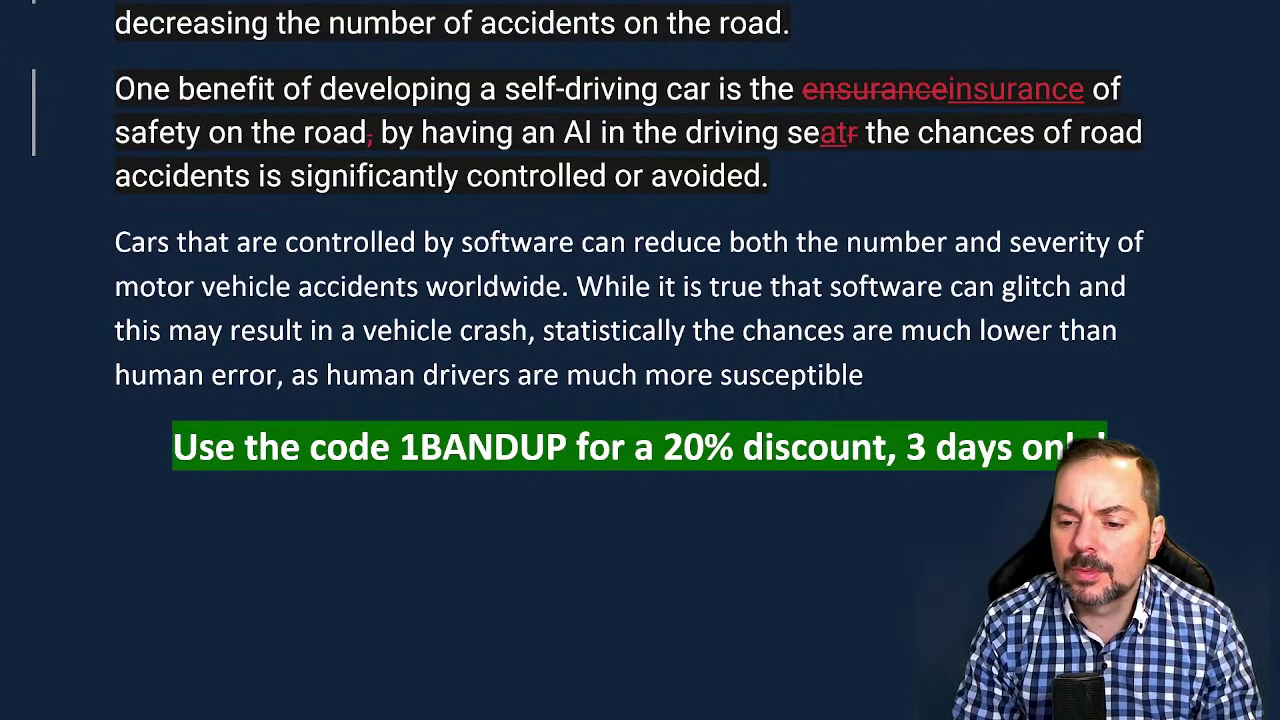
text(to )
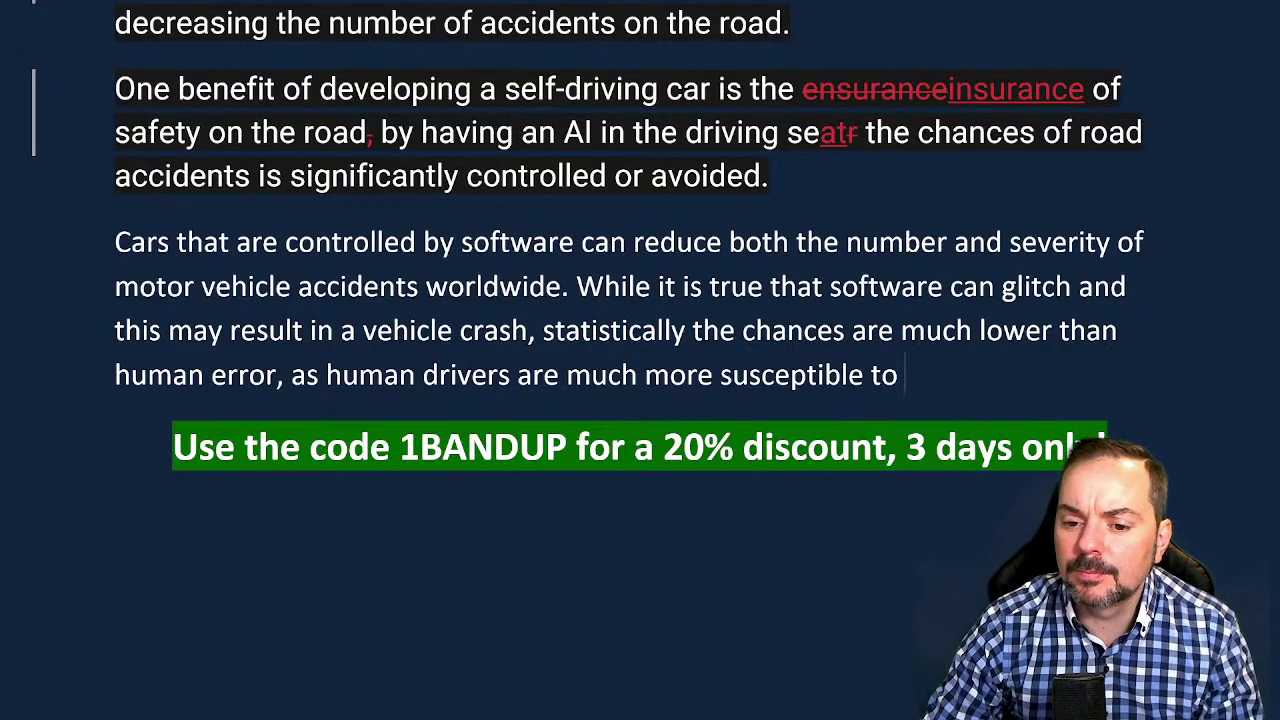
text(ig)
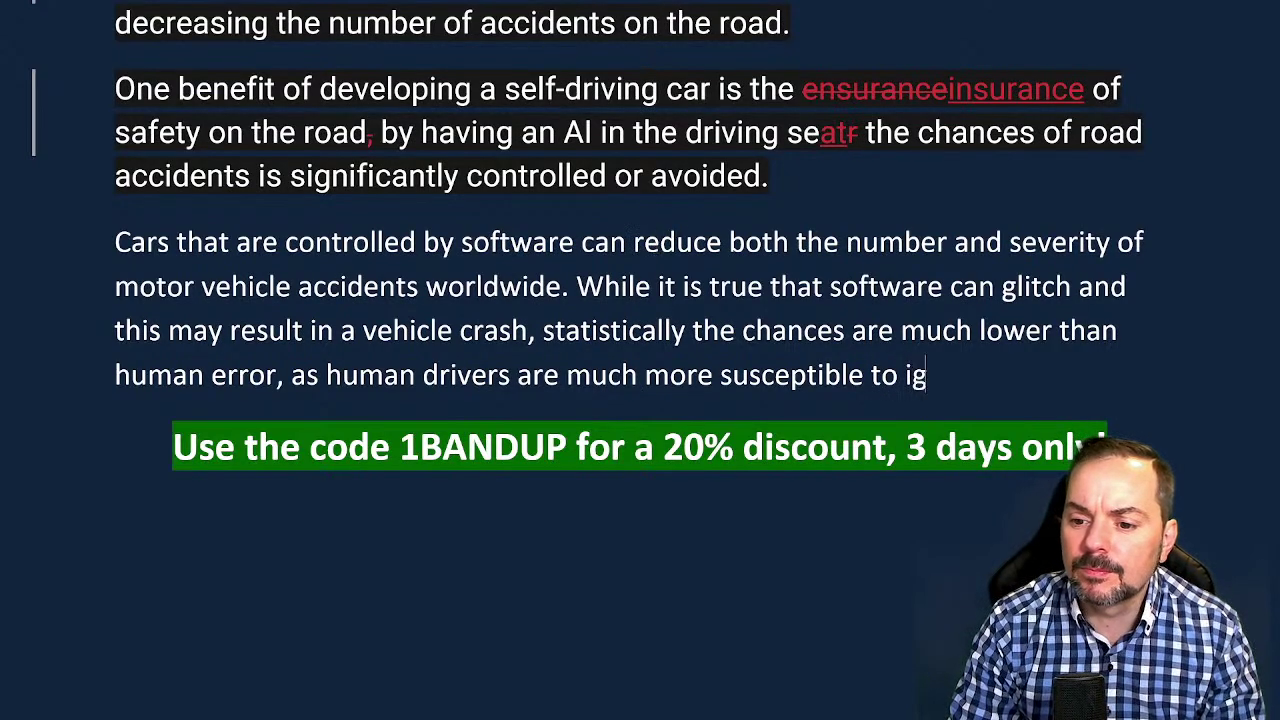
text(norance such a)
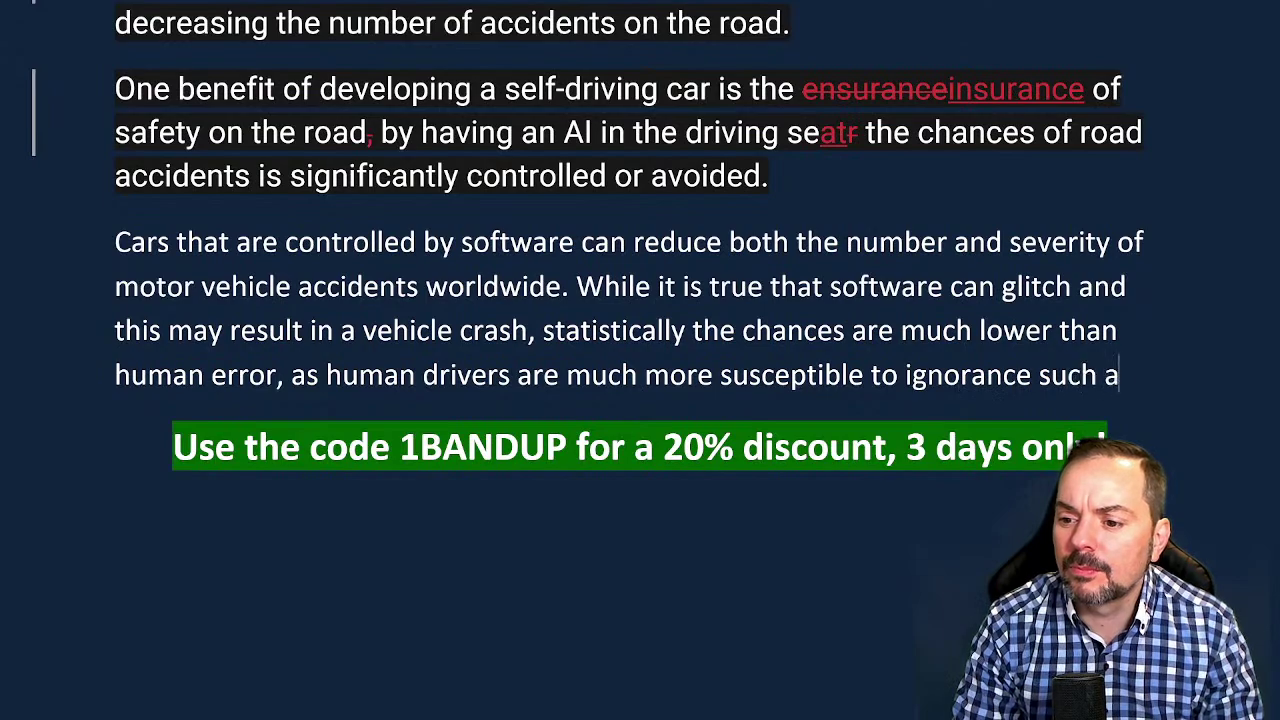
text(s speeding, )
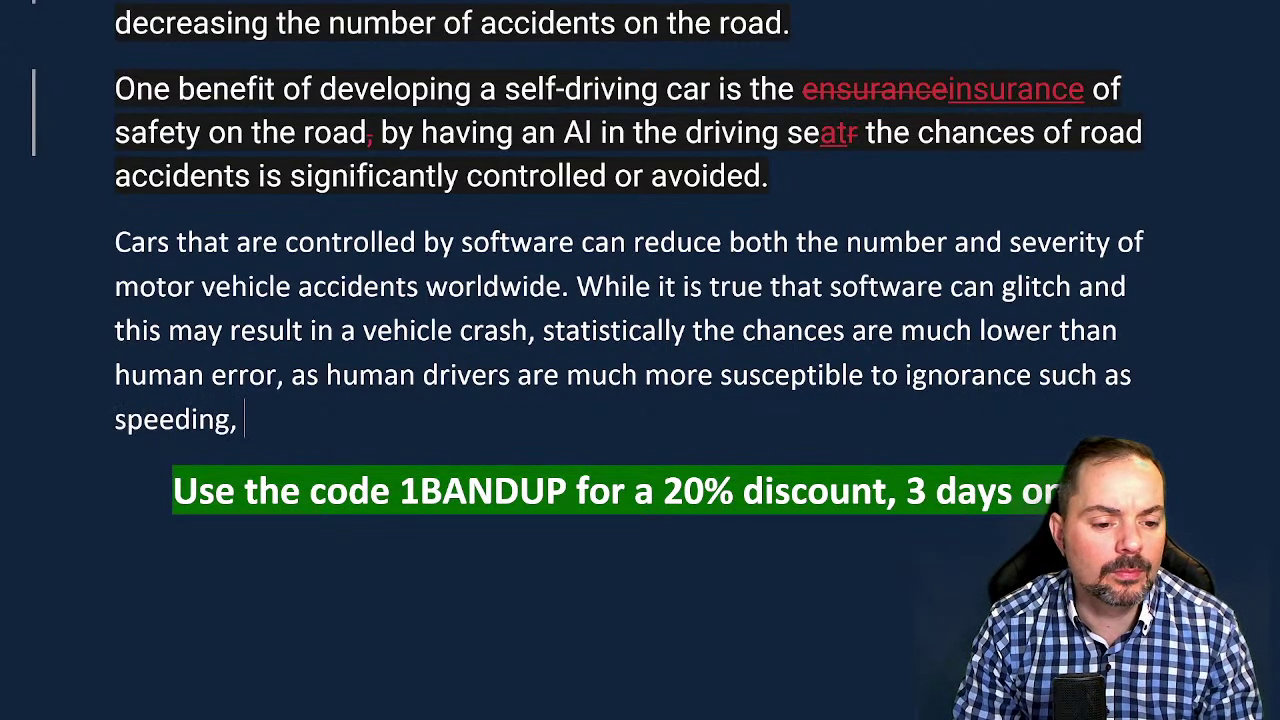
text(into)
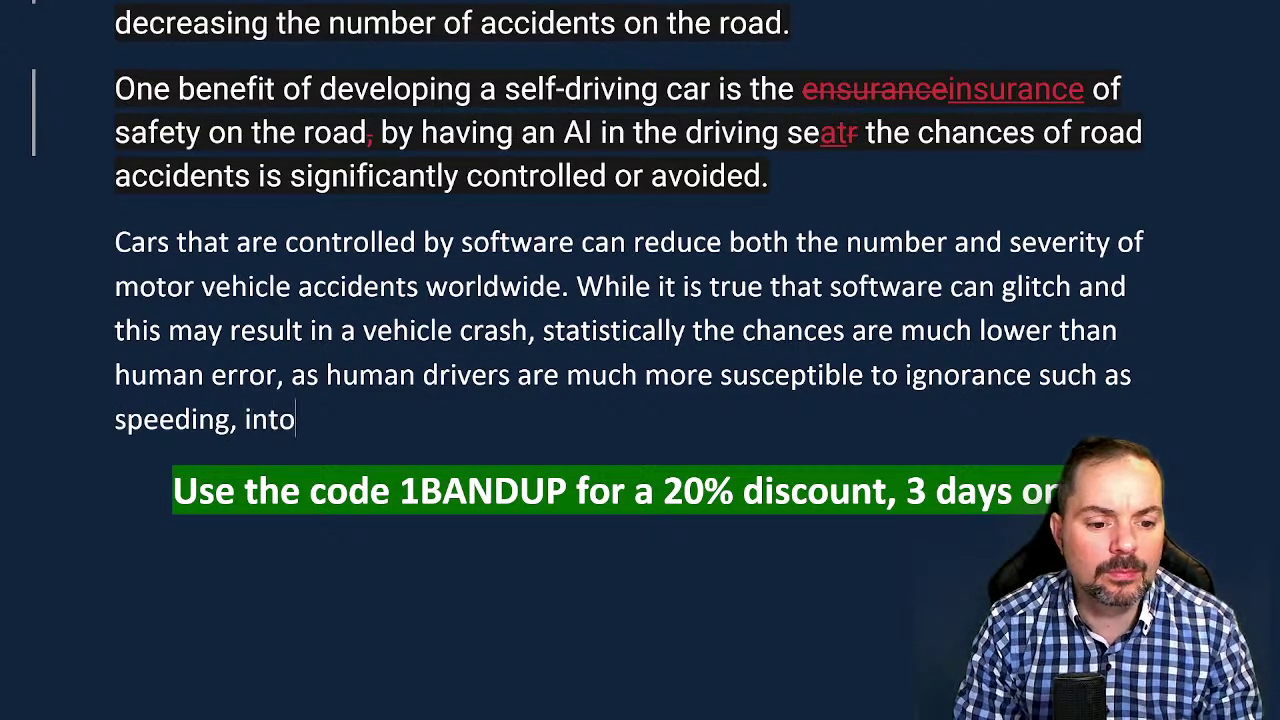
text(xication)
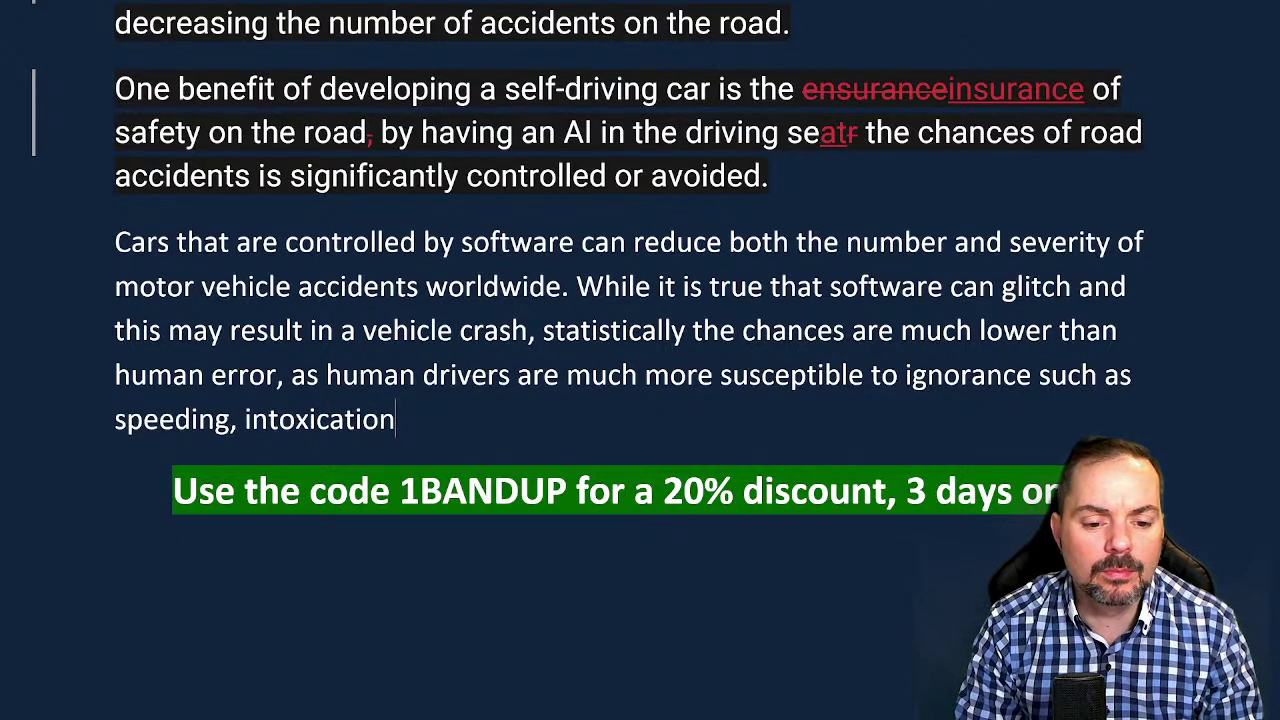
text(,)
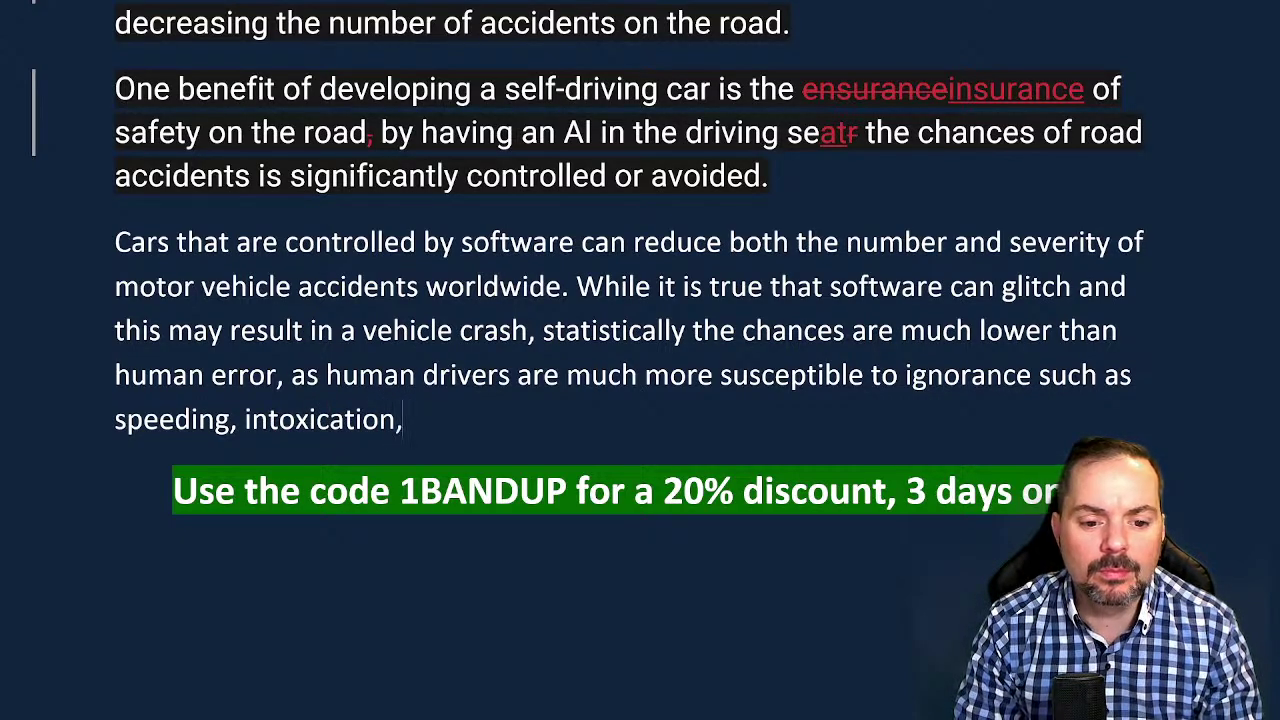
text( a)
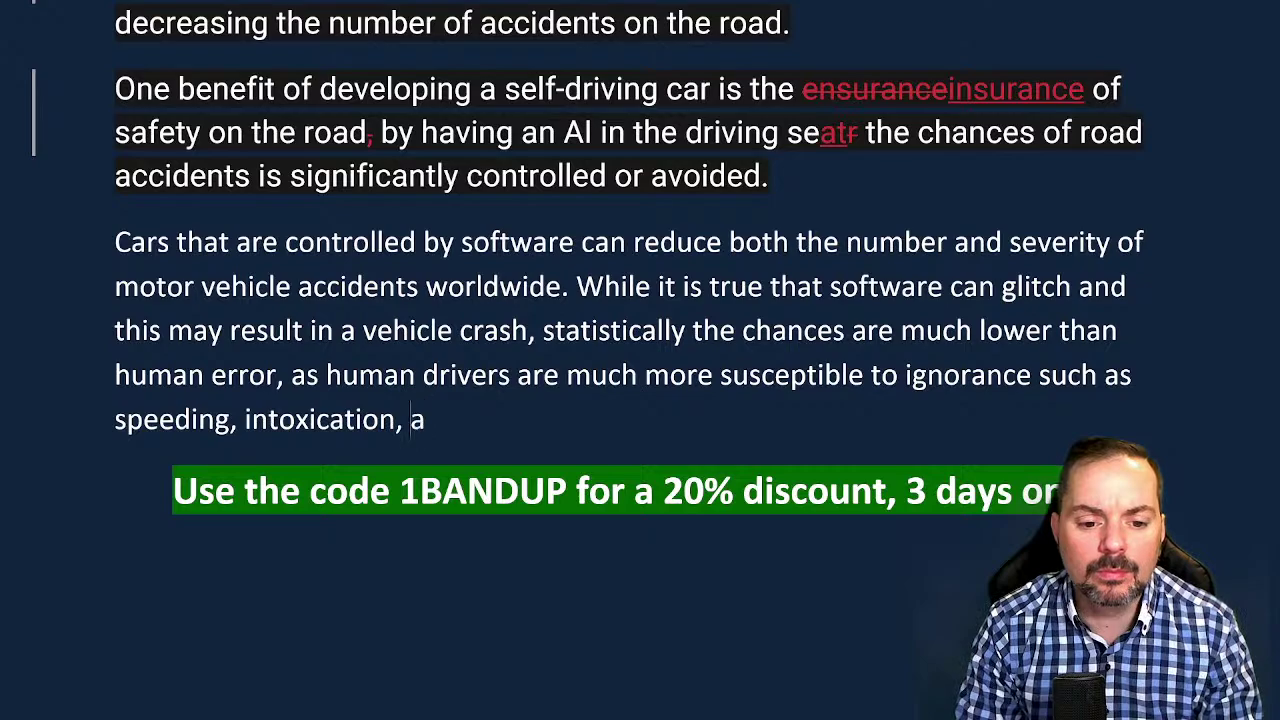
text(nd inattenti)
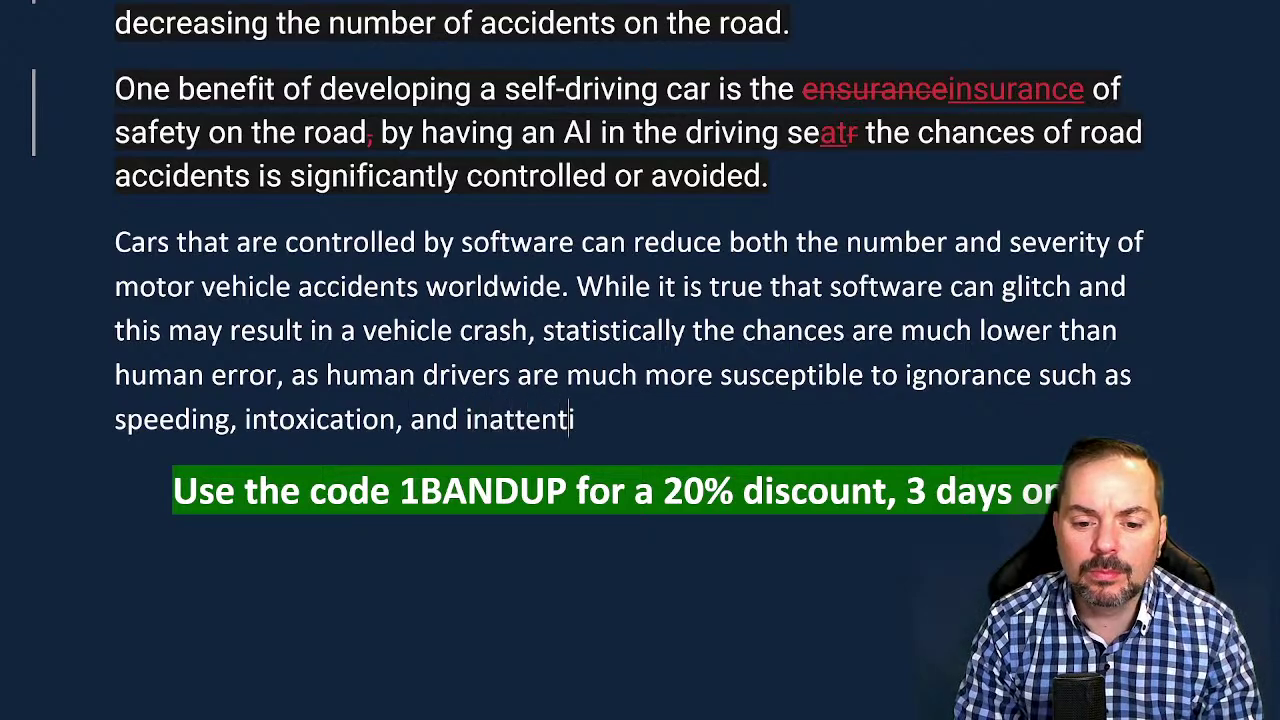
text(veness.)
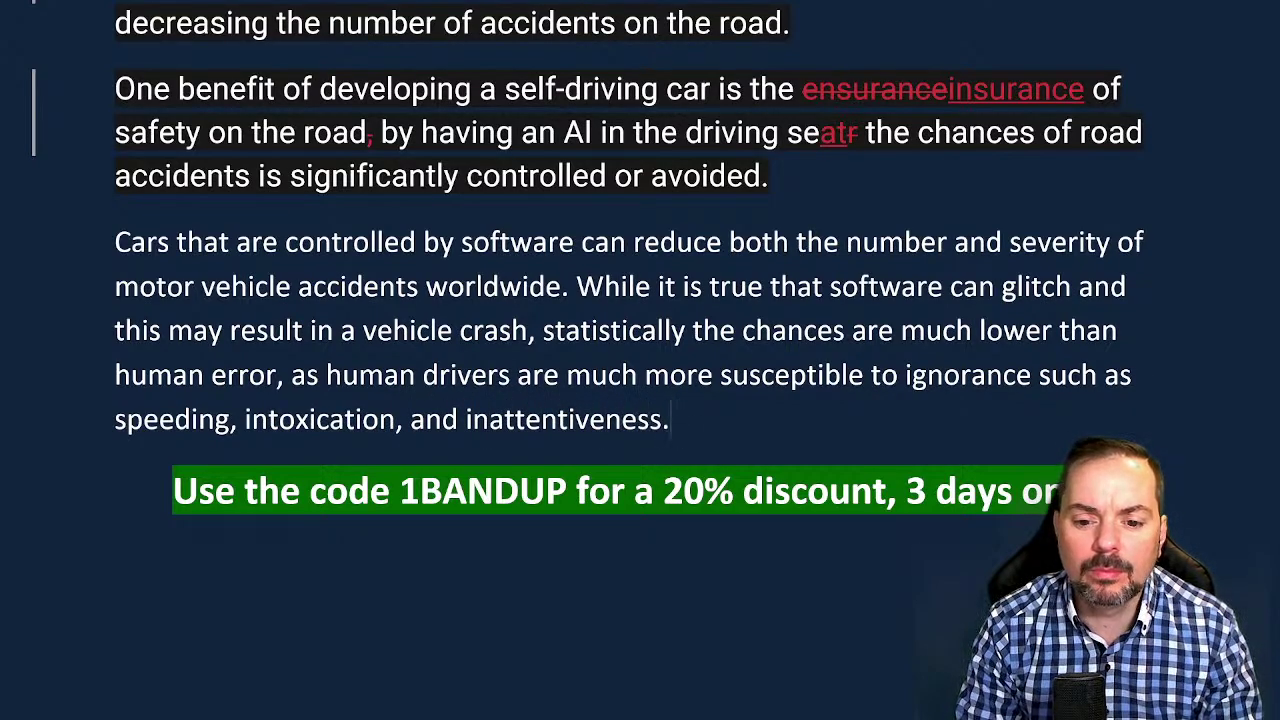
key(BackSpace)
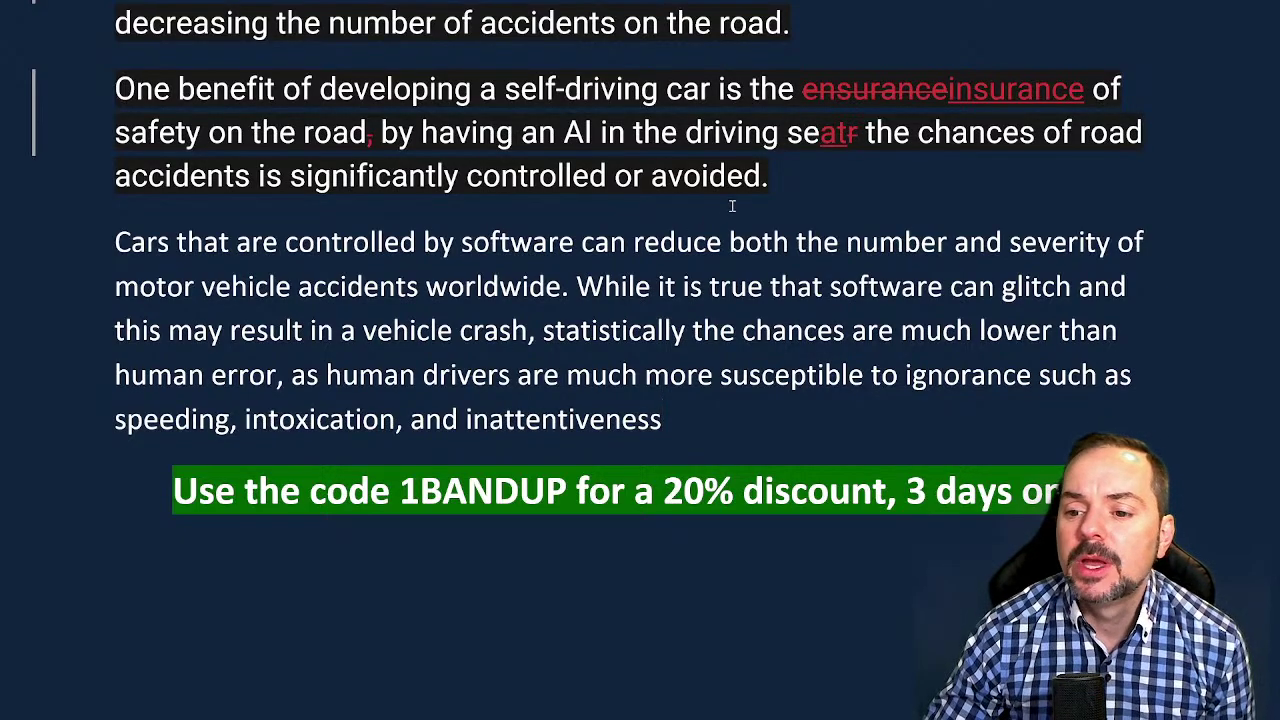
Insert a comma after "glitch" and delete "much" before "more susceptible" in the software-controlled cars paragraph
click(1072, 287)
text(,)
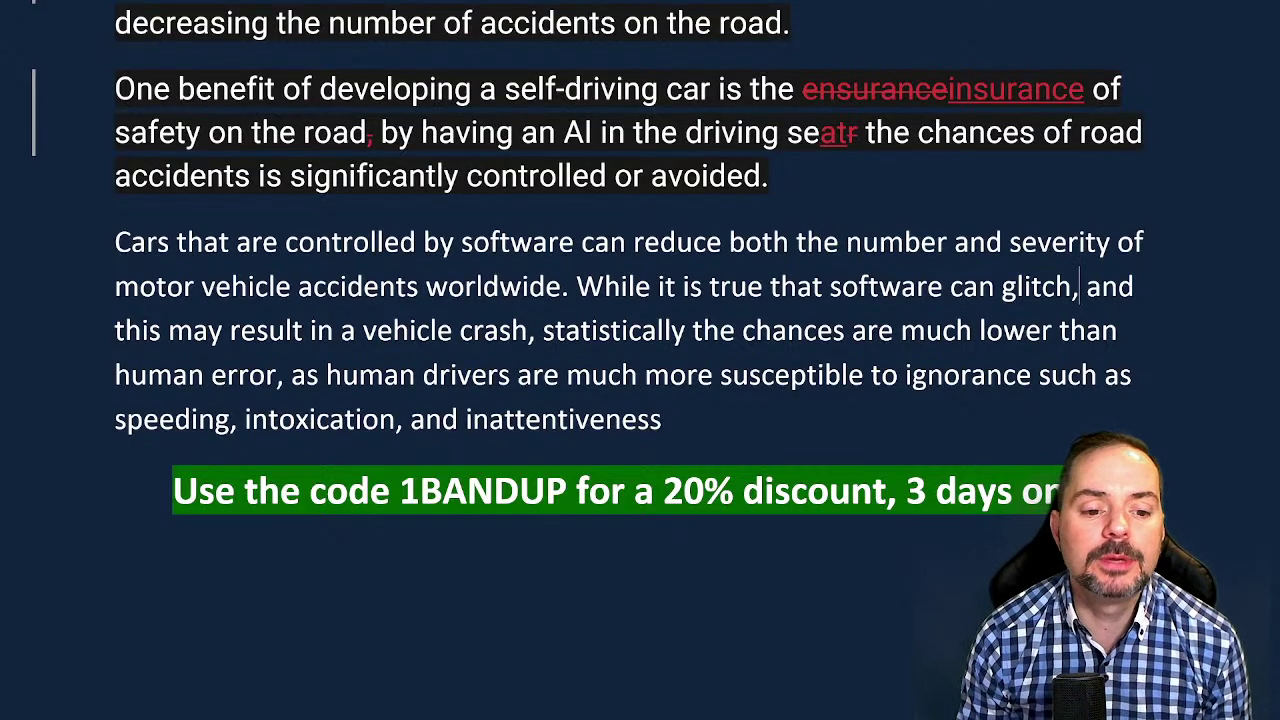
click(649, 376)
key(BackSpace)
key(BackSpace)
key(BackSpace)
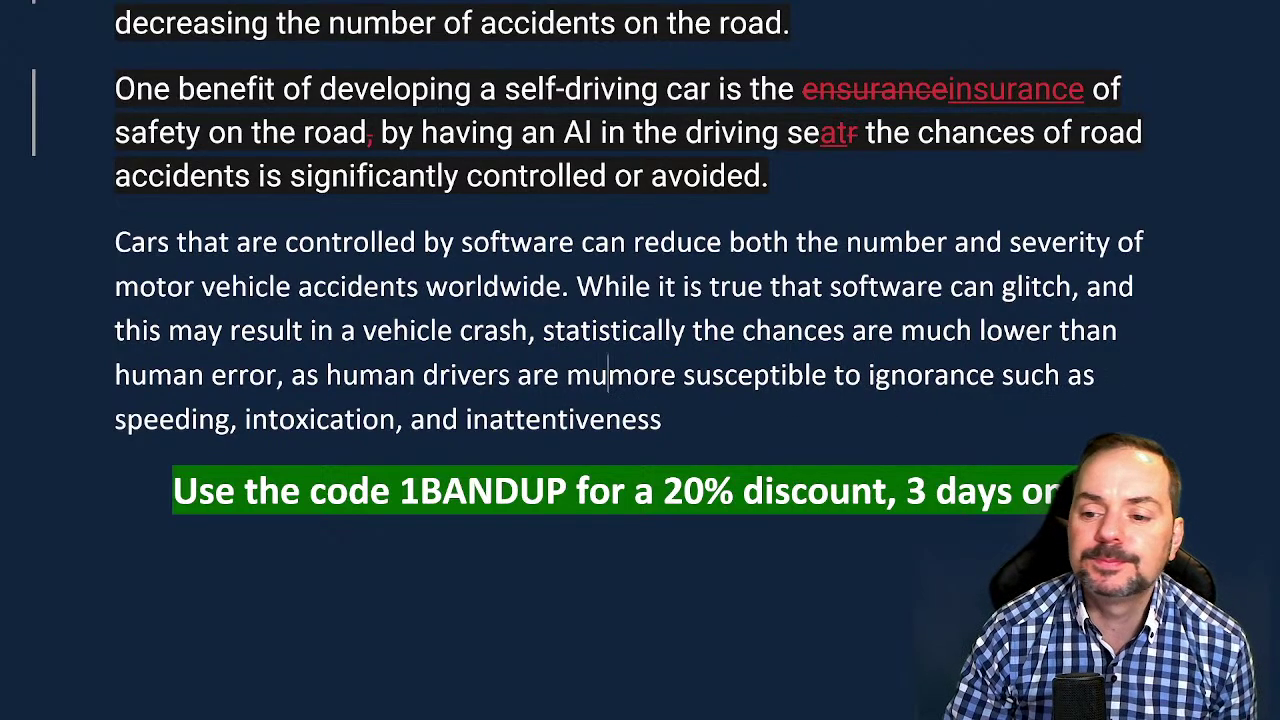
key(BackSpace)
key(BackSpace)
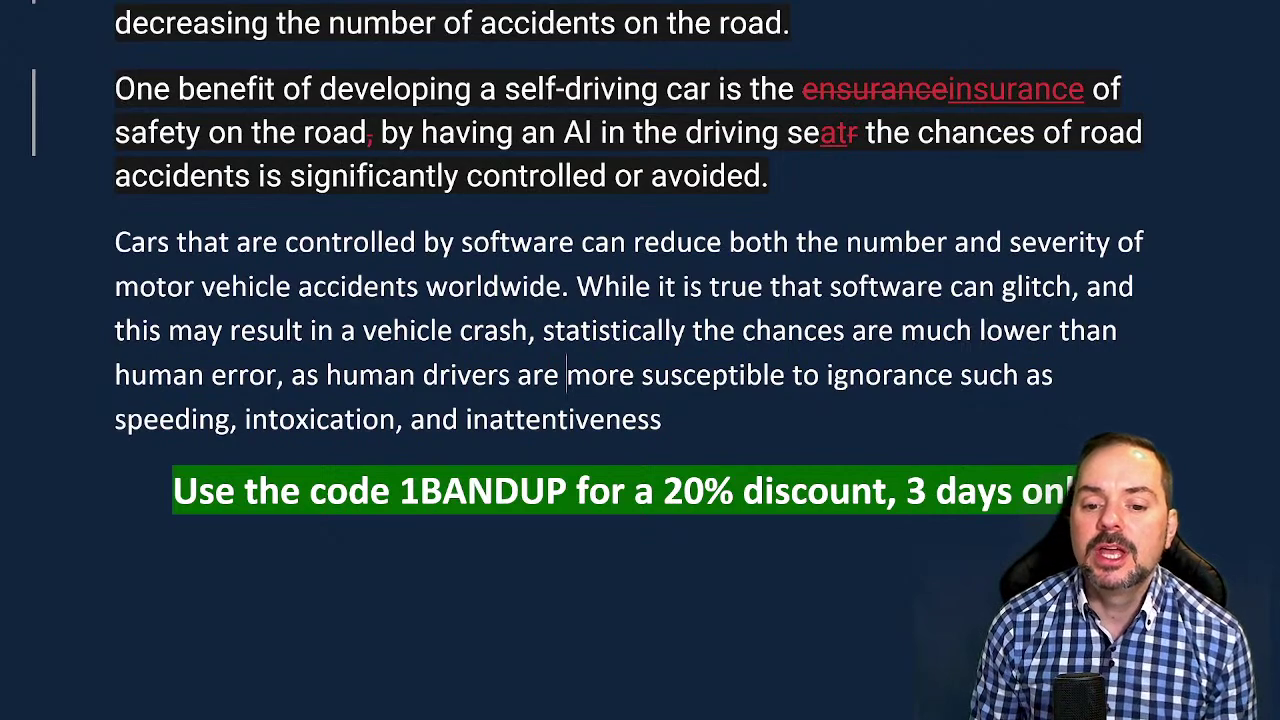
Extend the paragraph's last sentence after "inattentiveness" with "that results in deadly accidents"
click(661, 421)
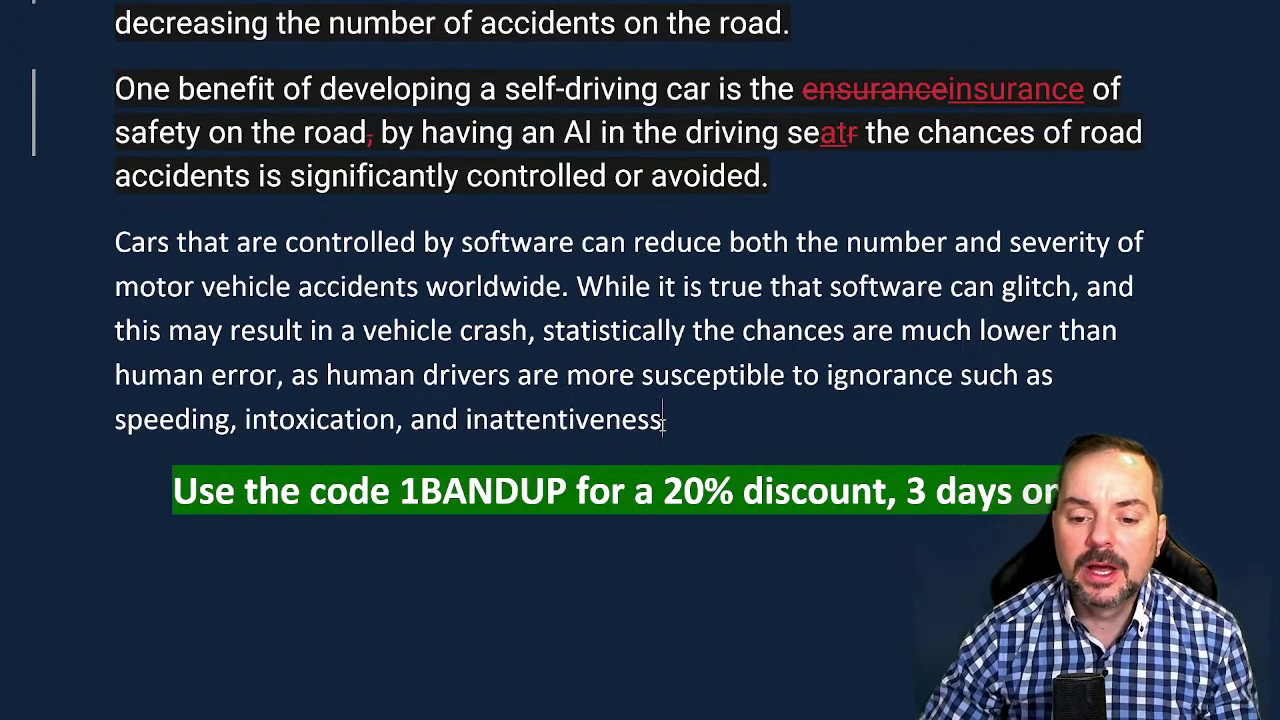
text(that )
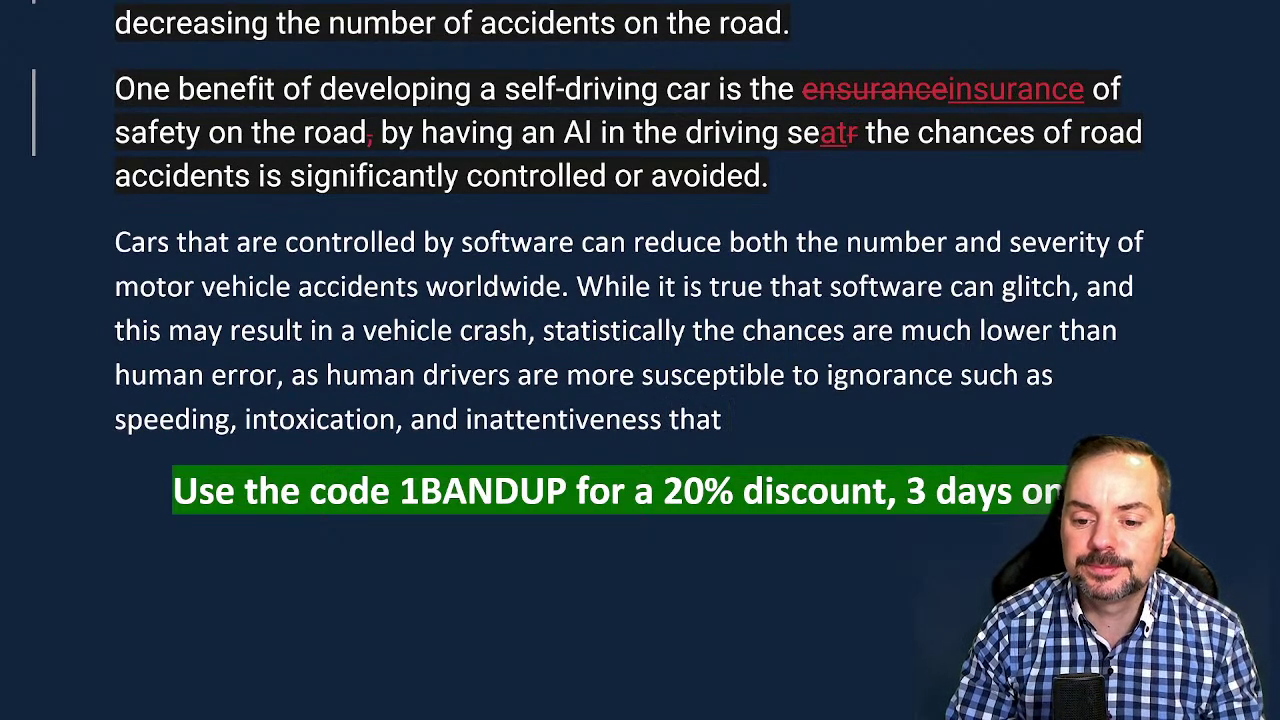
text(results)
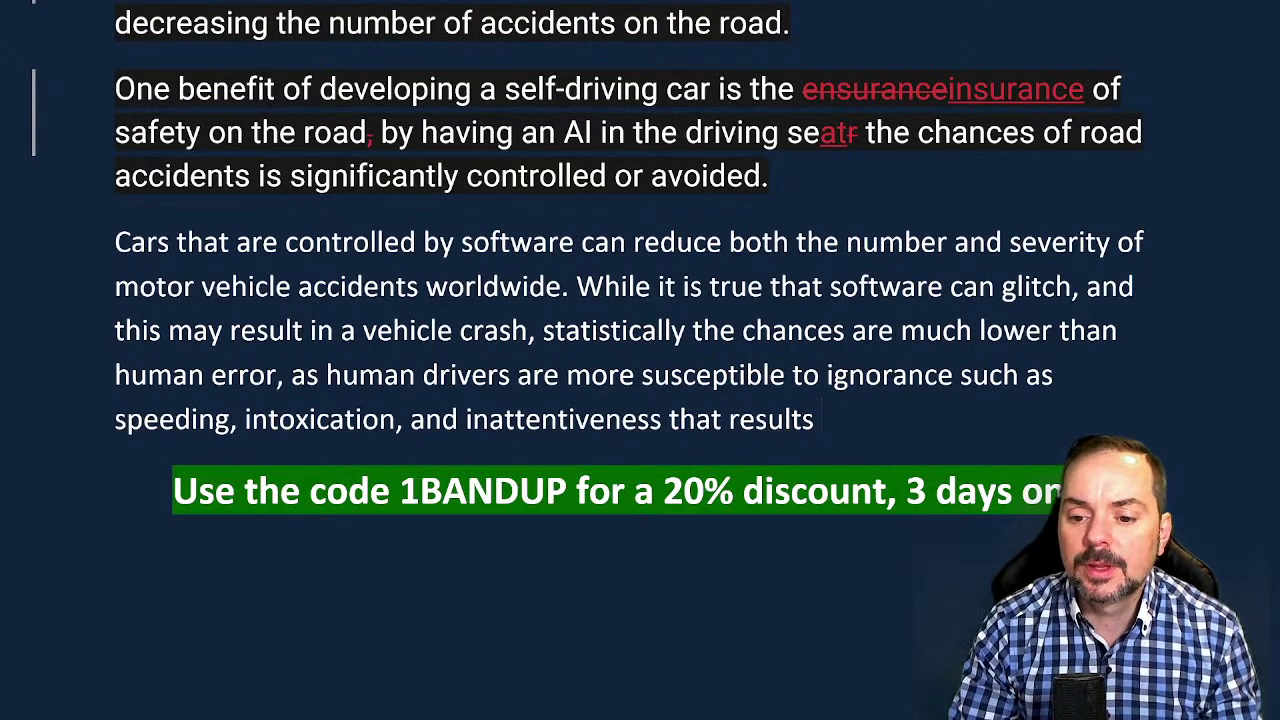
text( in dead)
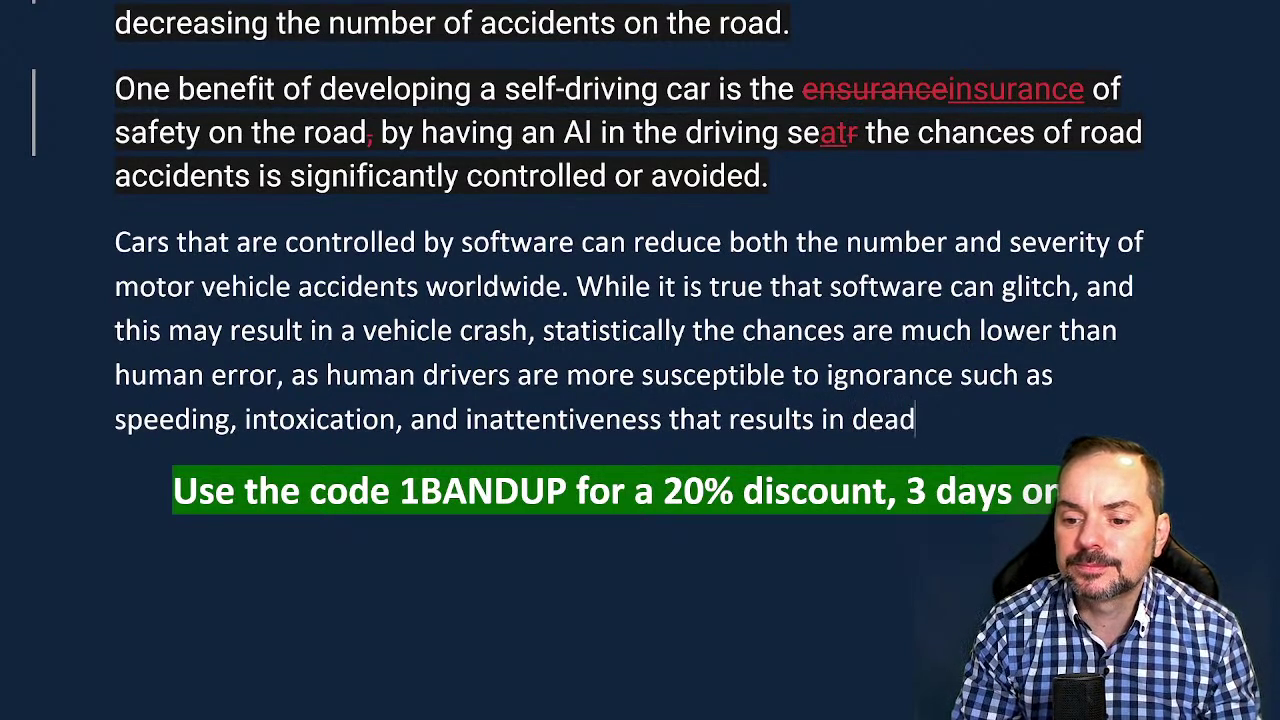
text(ly)
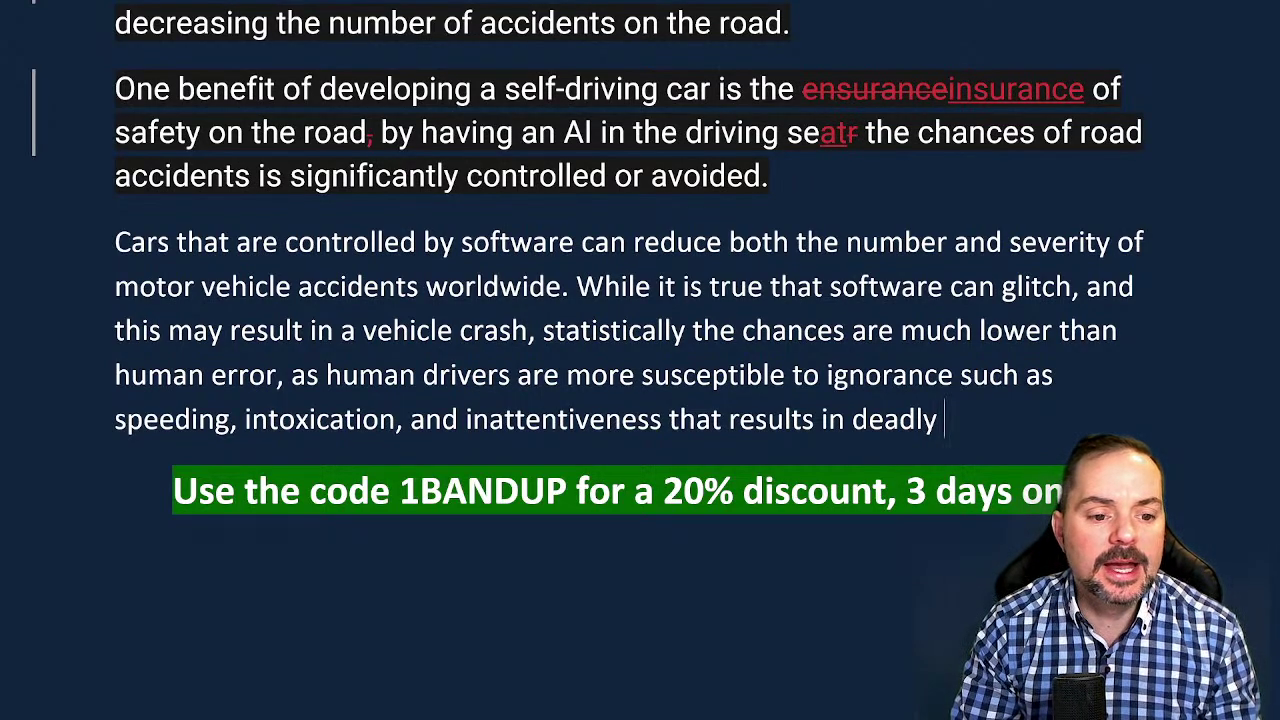
text( accidents)
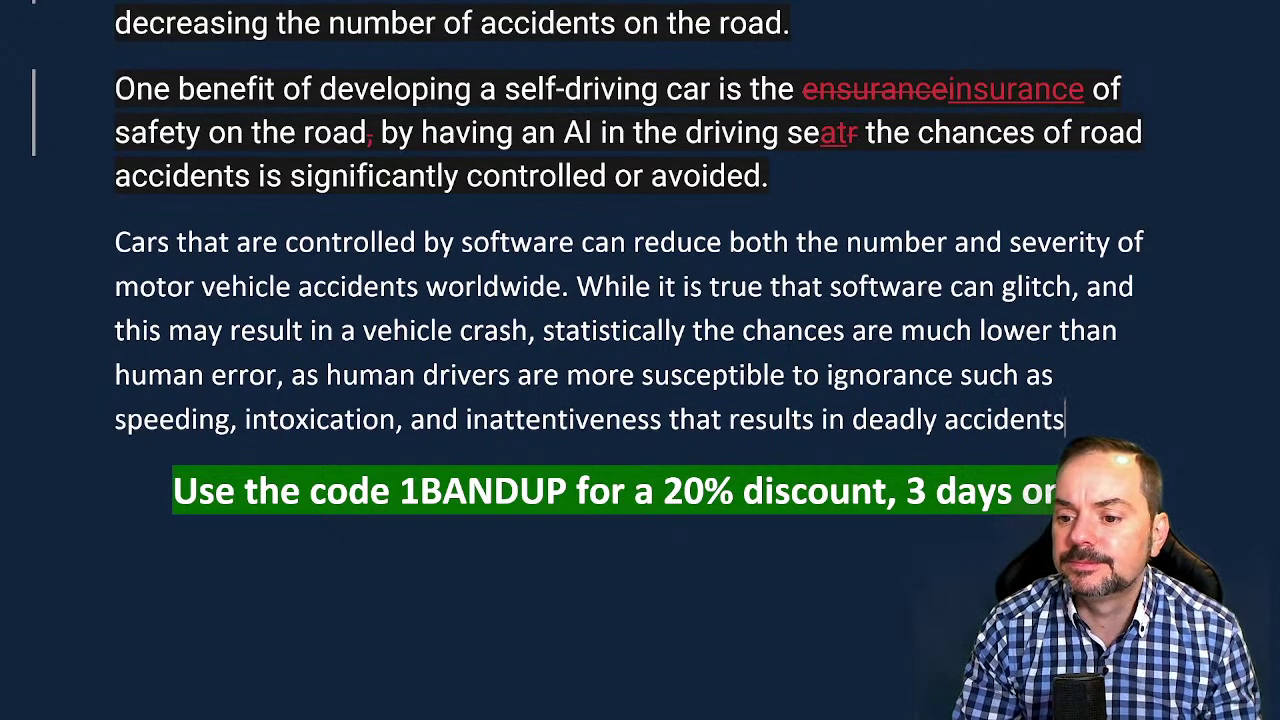
Change the ending "accidents" to "automobile accidents." to close the paragraph
key(BackSpace)
key(BackSpace)
key(BackSpace)
key(BackSpace)
key(BackSpace)
key(BackSpace)
key(BackSpace)
key(BackSpace)
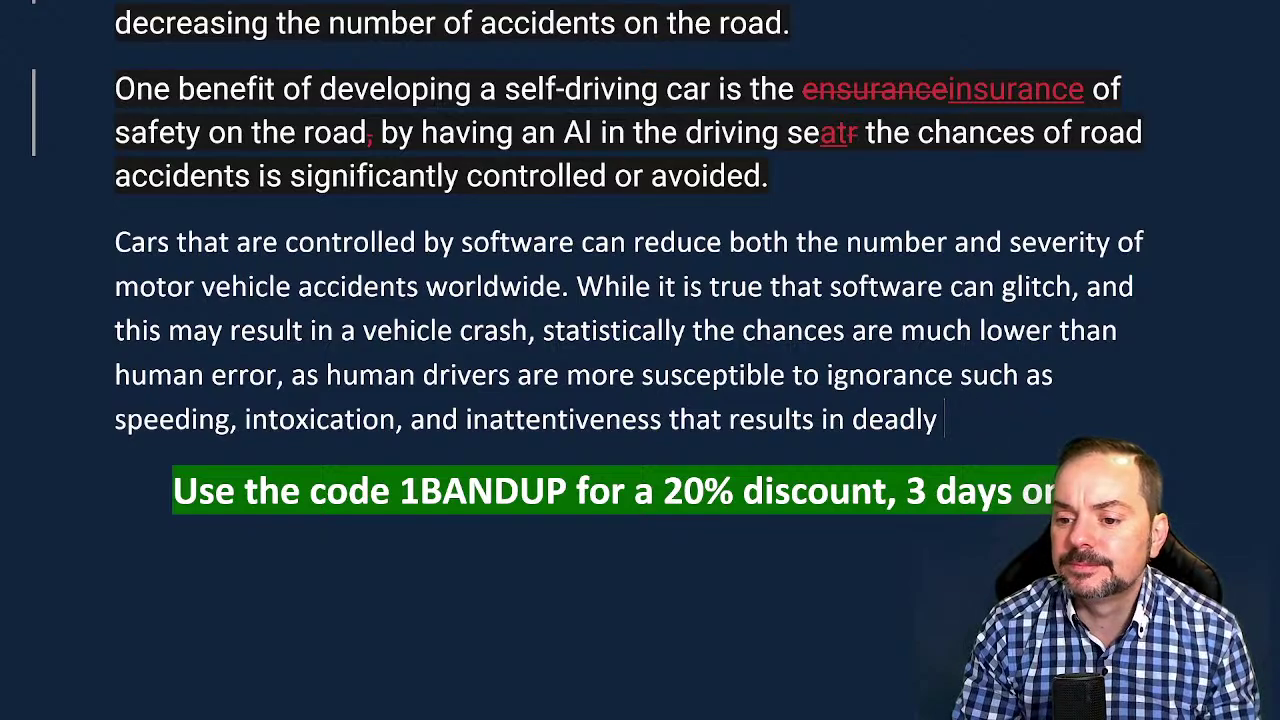
text(automobile ac)
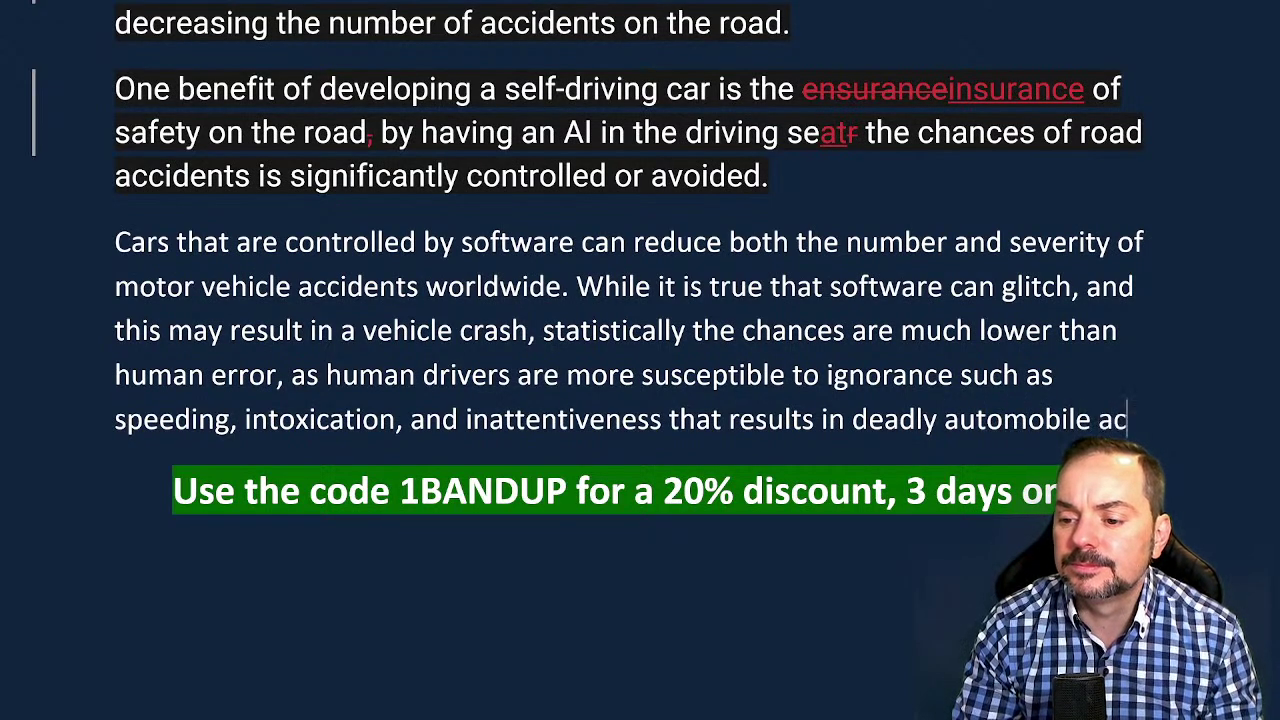
text(cidentgs)
key(BackSpace)
key(BackSpace)
text(s.)
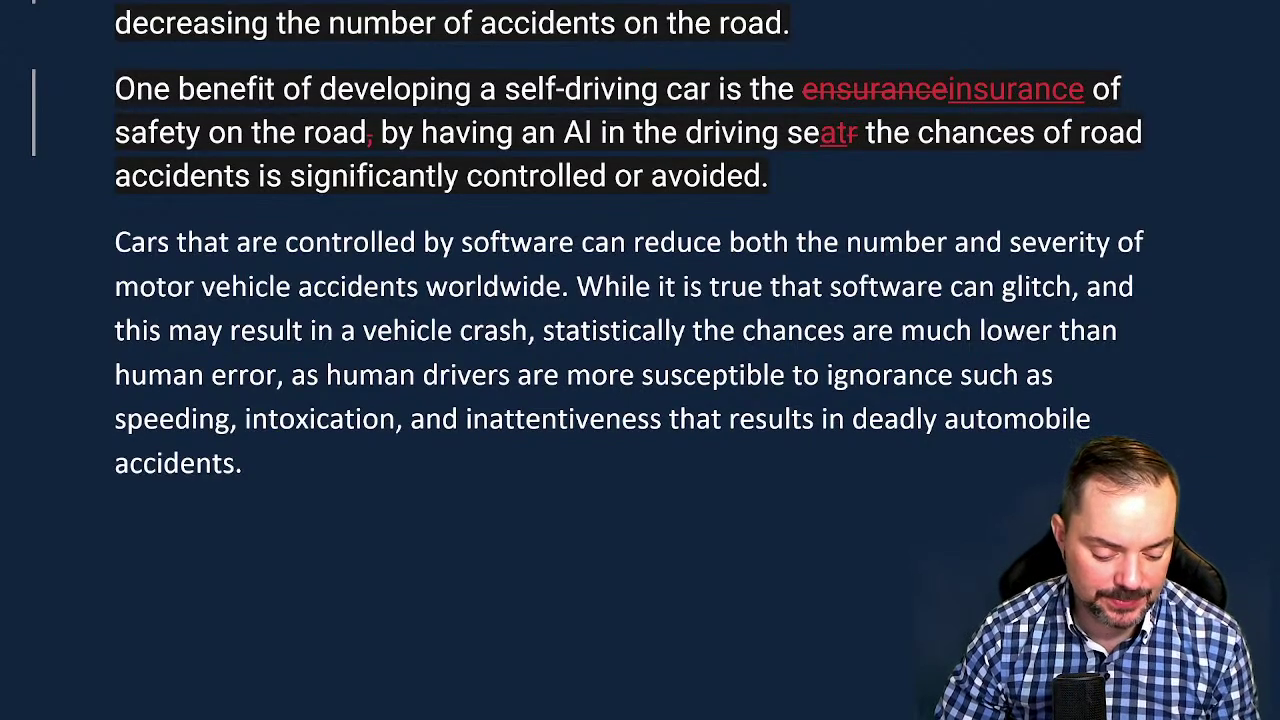
Paste the copied sentence "Computer-driven cars have great skill of driving…" as a new paragraph after "controlled or avoided." and enlarge its text to match the paragraph above
click(781, 176)
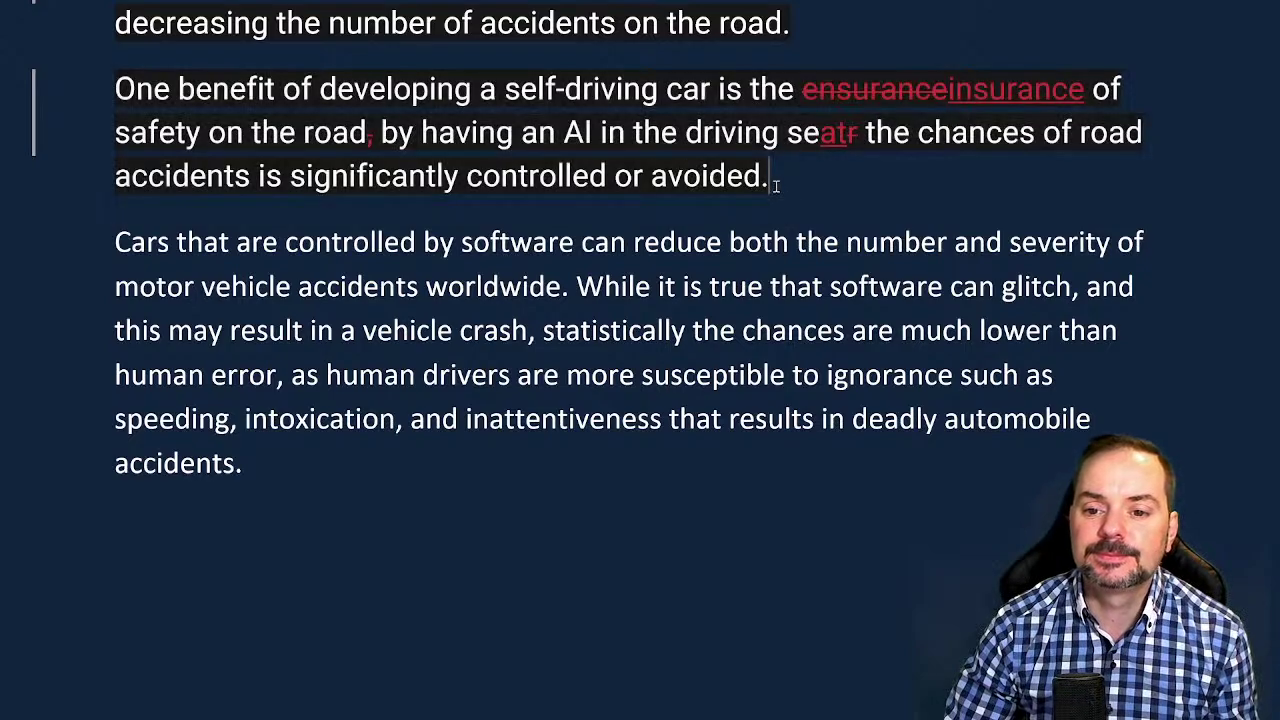
key(Return)
text(Computer-driven cars have great skill of driving compared to people because it controlled by software and hardware, allowing to the reduction of accidents)
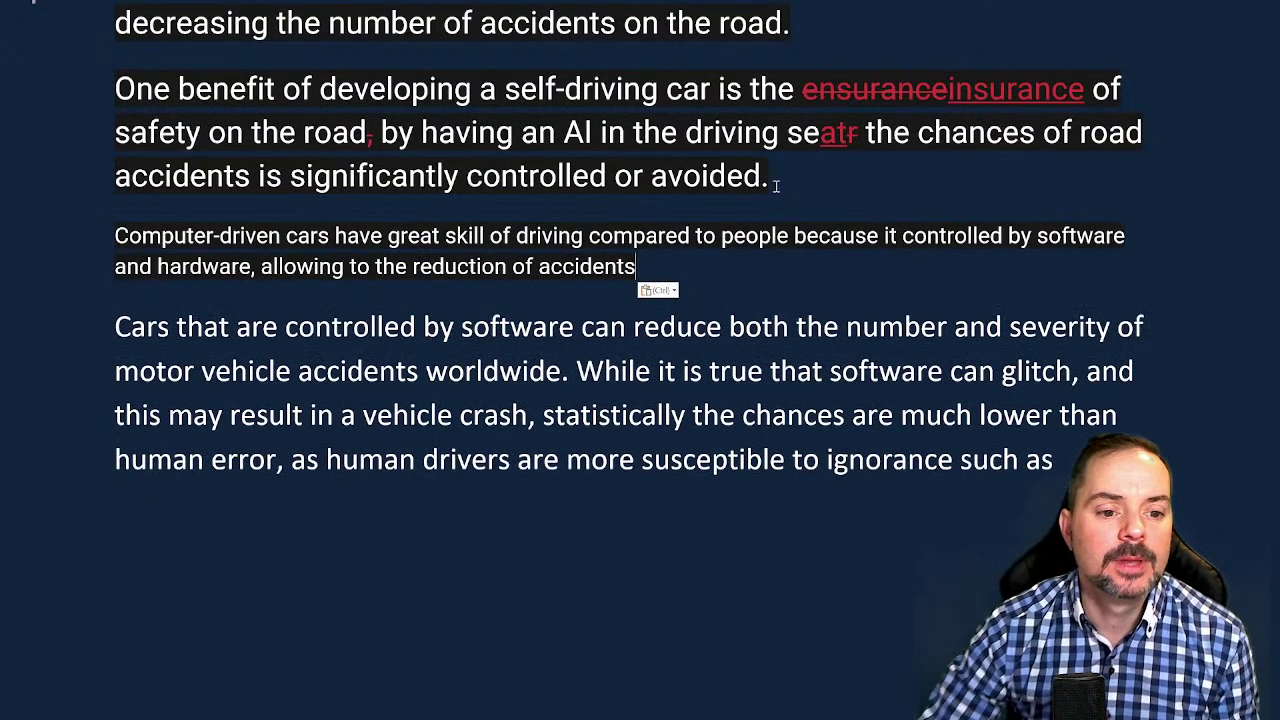
drag(637, 268, 142, 238)
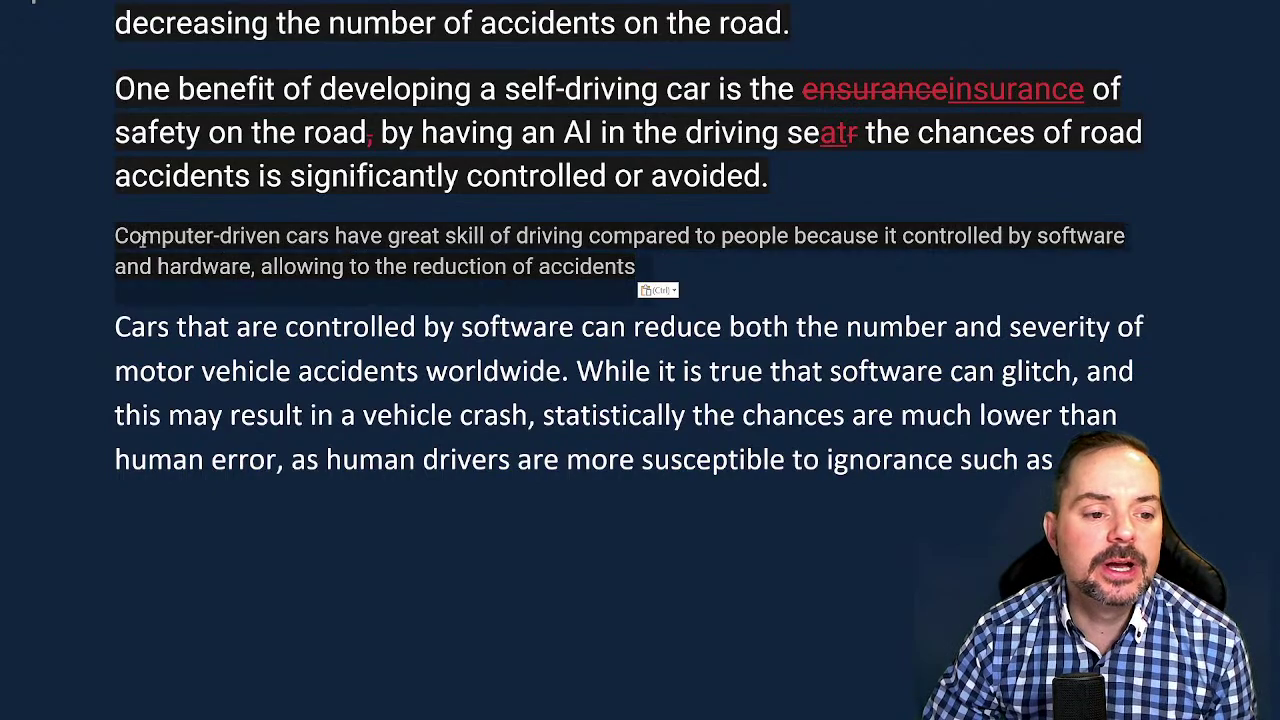
key(ctrl+shift+period)
key(ctrl+shift+period)
key(ctrl+shift+period)
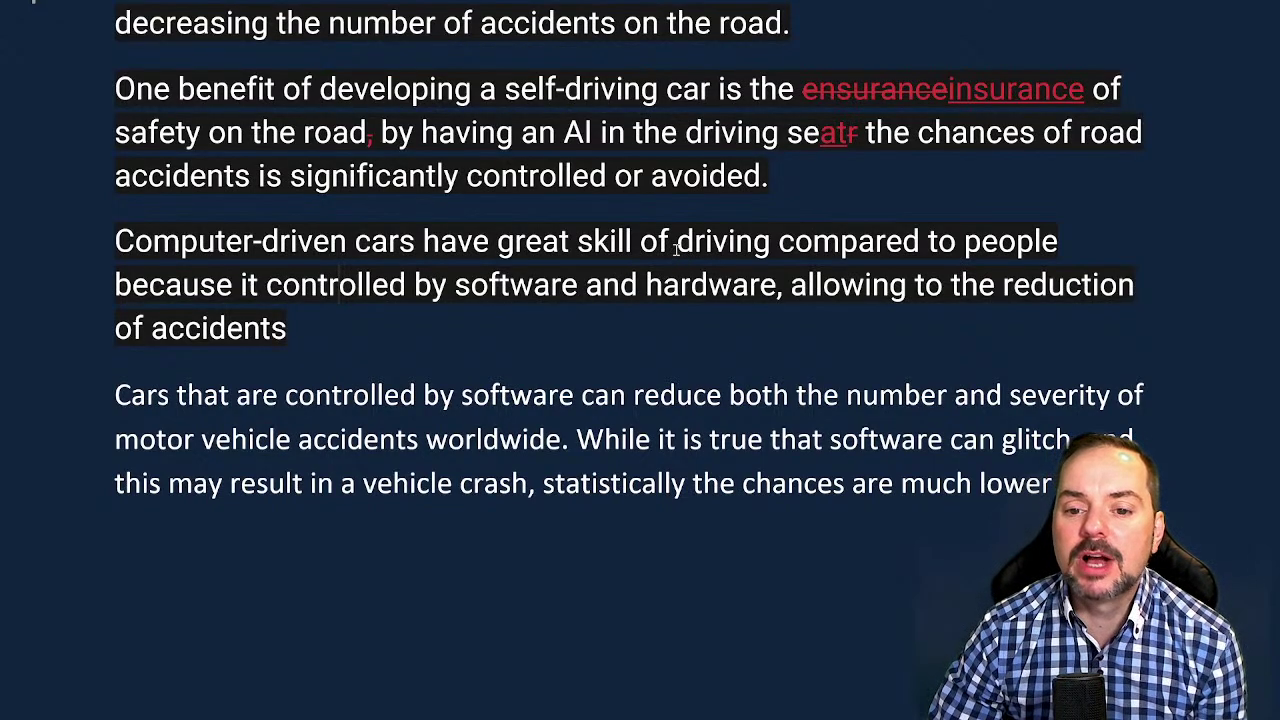
Correct the pasted sentence by removing "of driving" after "skill" and placing "driving" before "skill"
drag(676, 248, 641, 248)
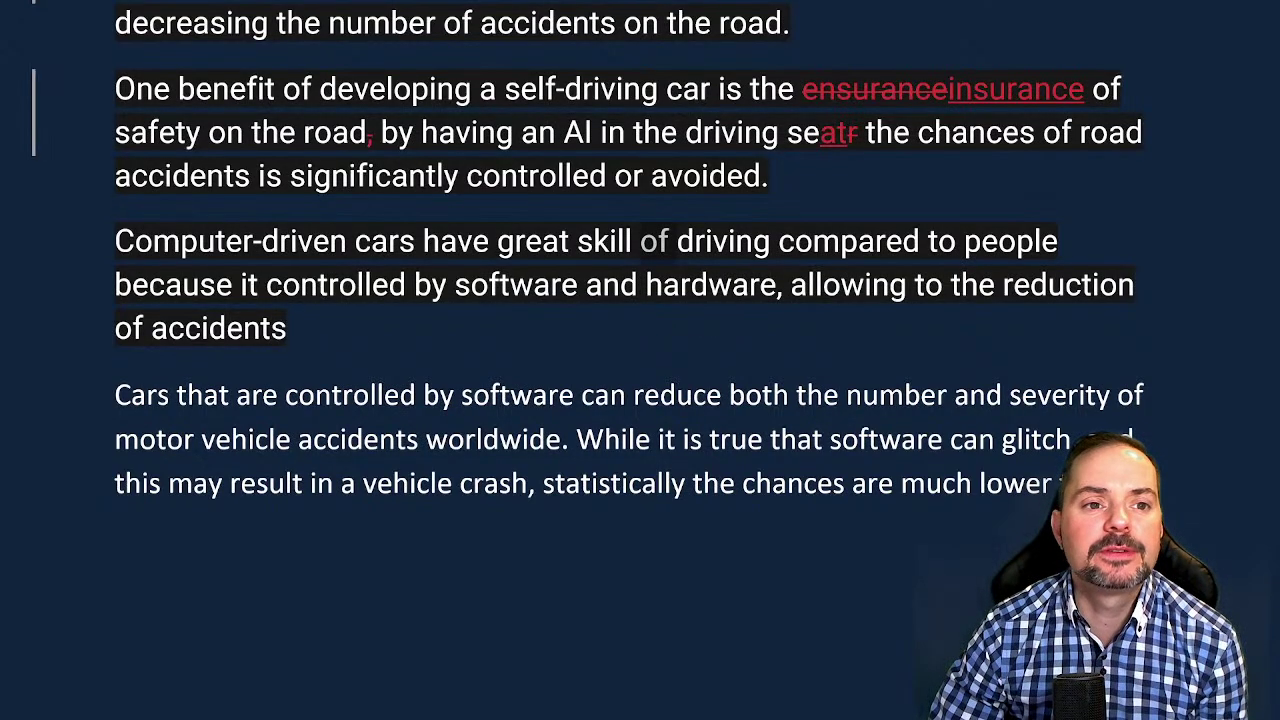
drag(772, 242, 641, 242)
key(ctrl+c)
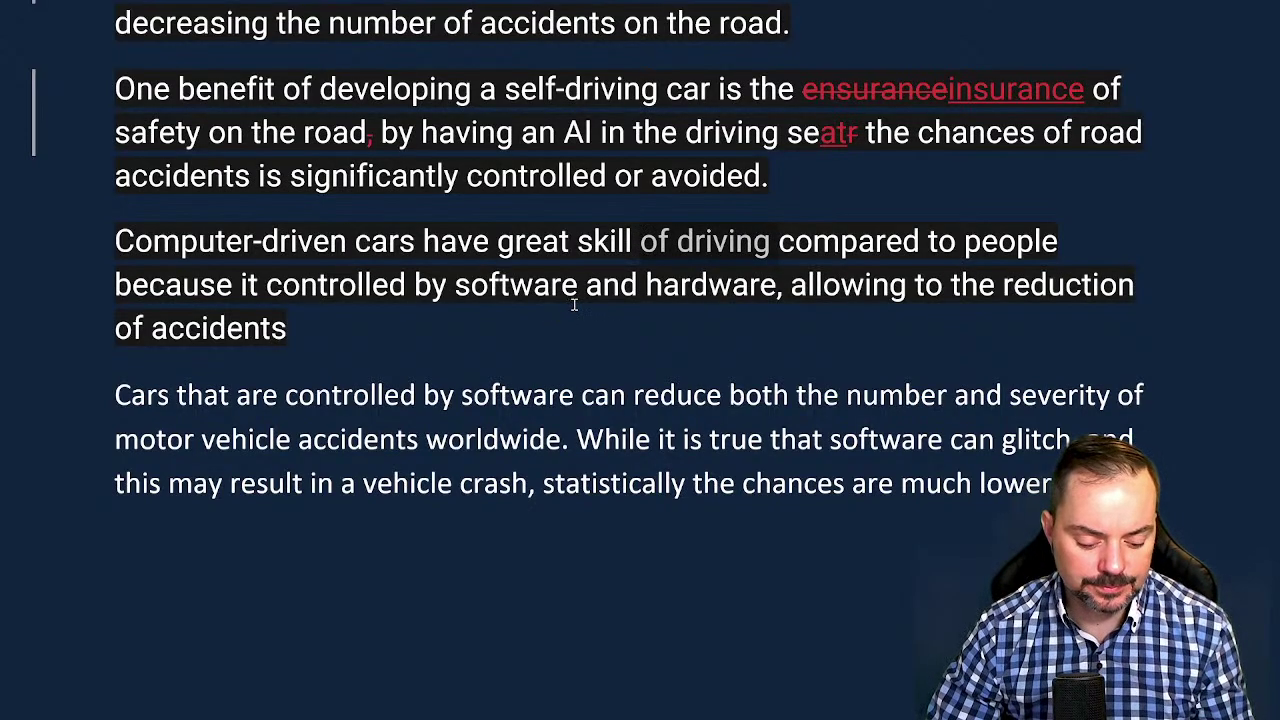
key(Delete)
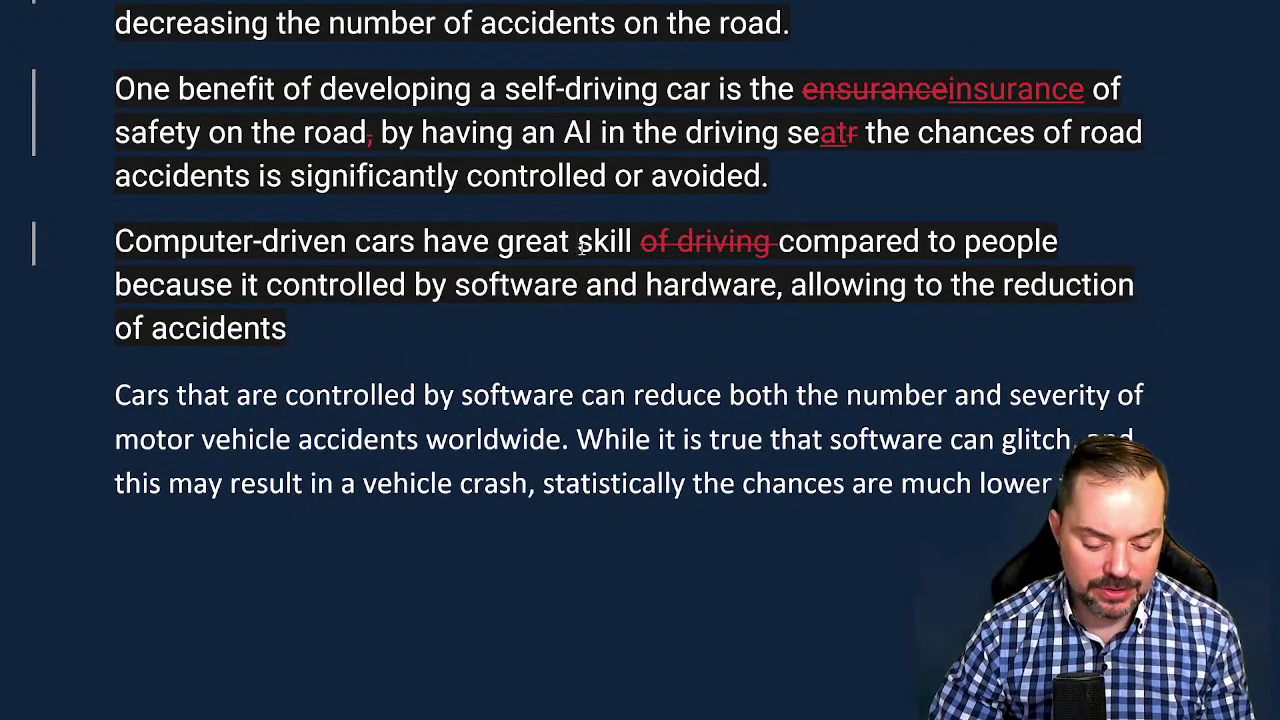
click(578, 242)
key(ctrl+v)
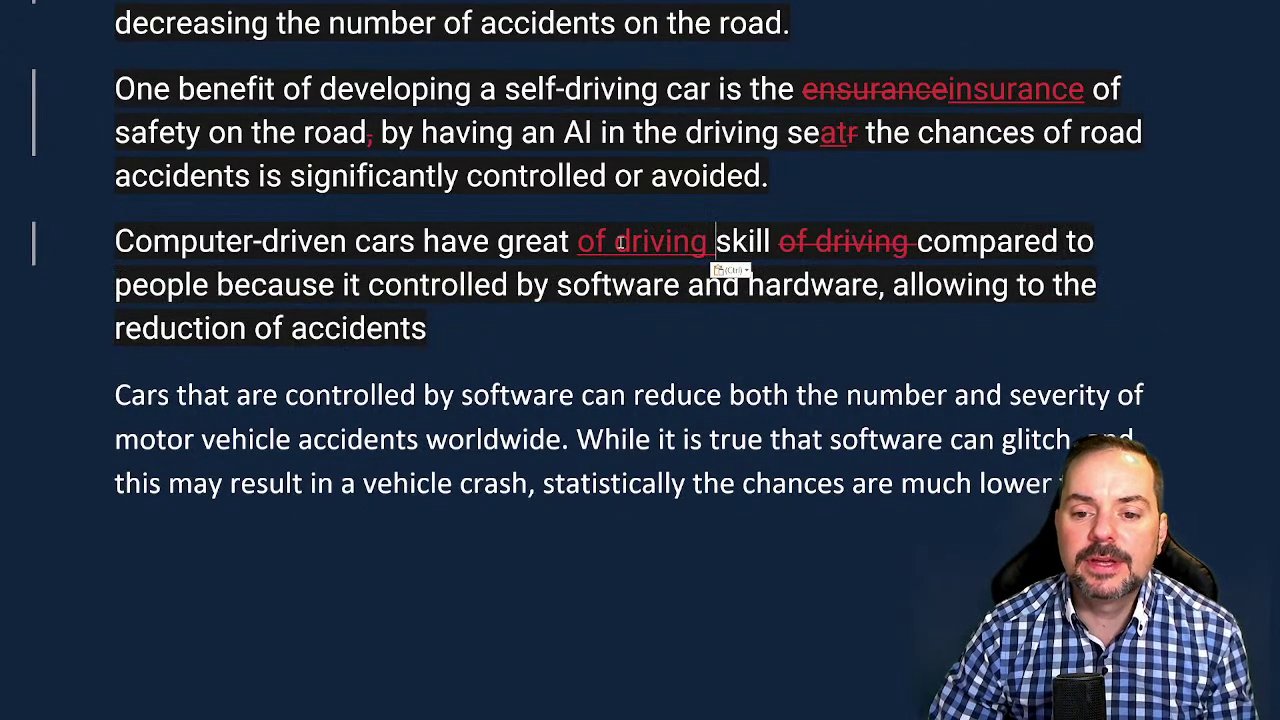
click(614, 242)
key(BackSpace)
key(BackSpace)
key(BackSpace)
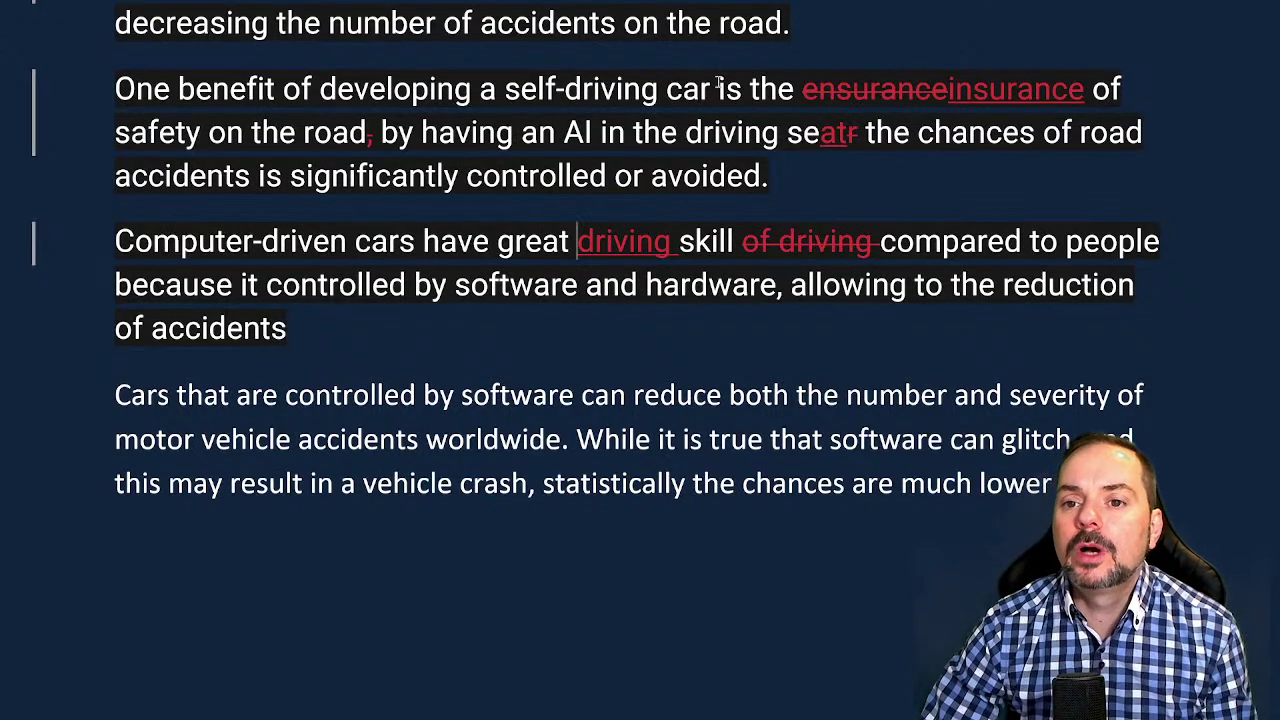
scroll(745, 133, up, 2)
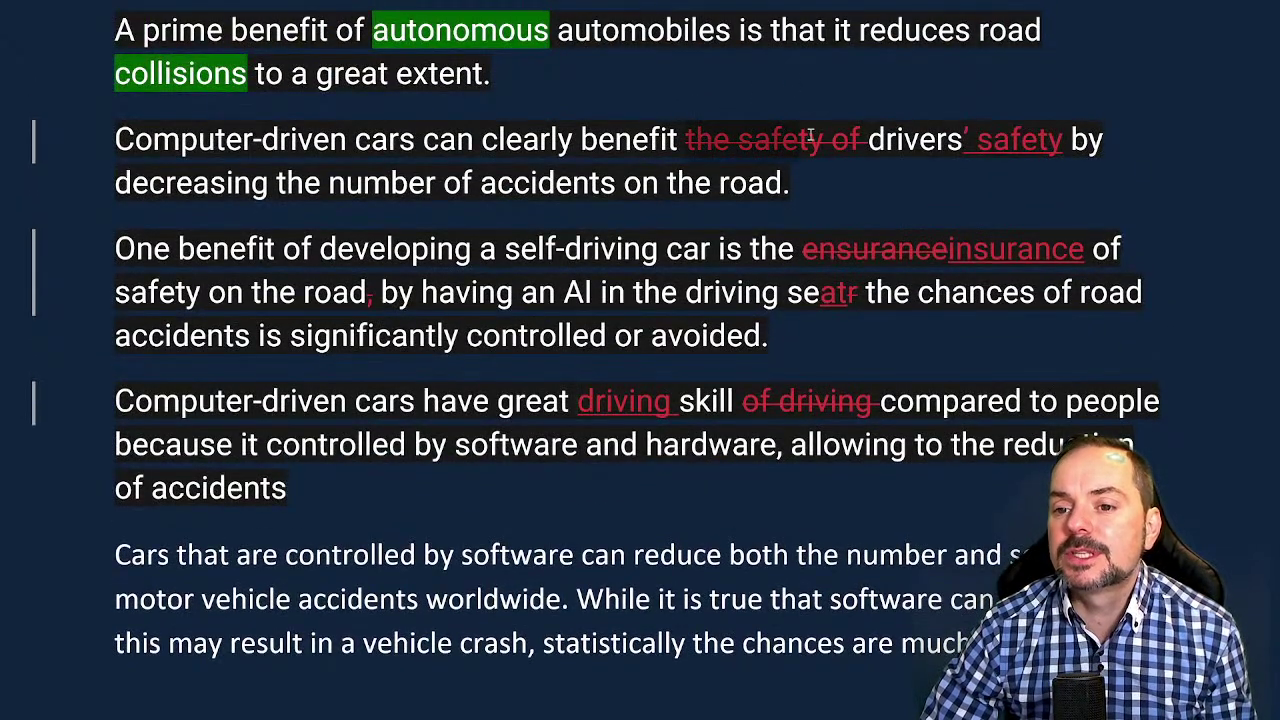
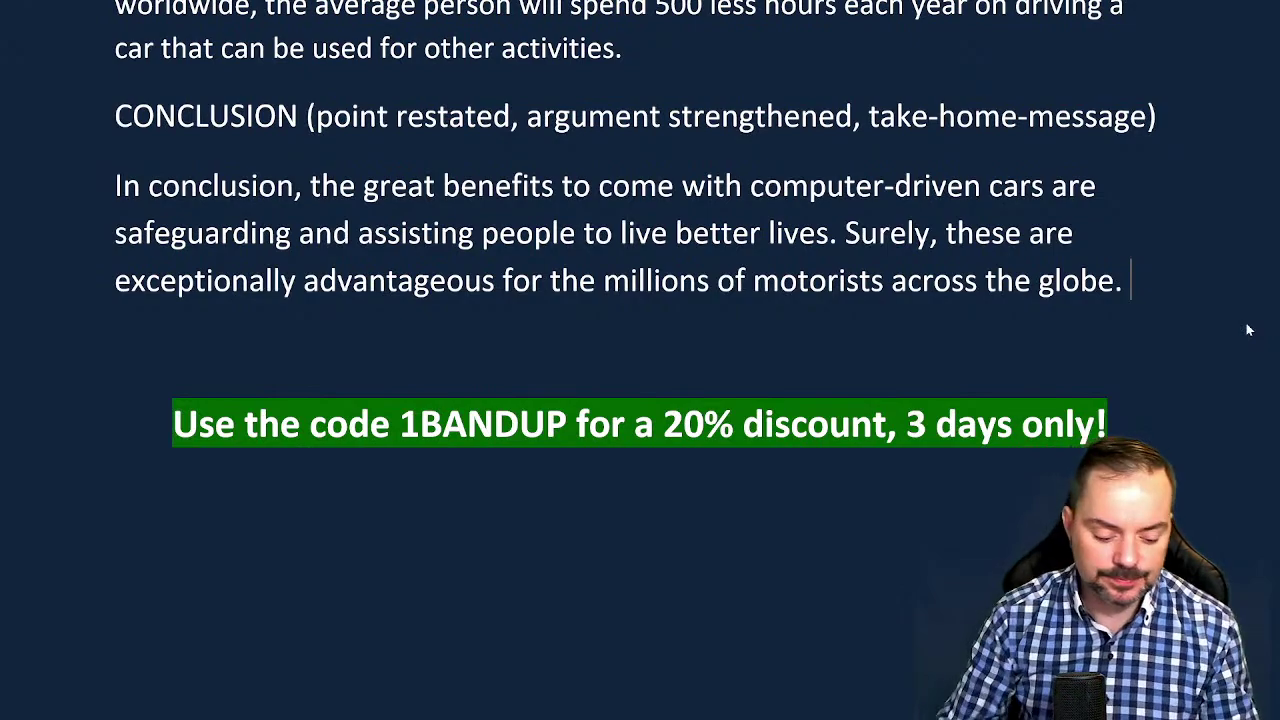
Start a new sentence at the end of the conclusion paragraph with "At the end of the day, saving lives, time and money"
text(At the end of)
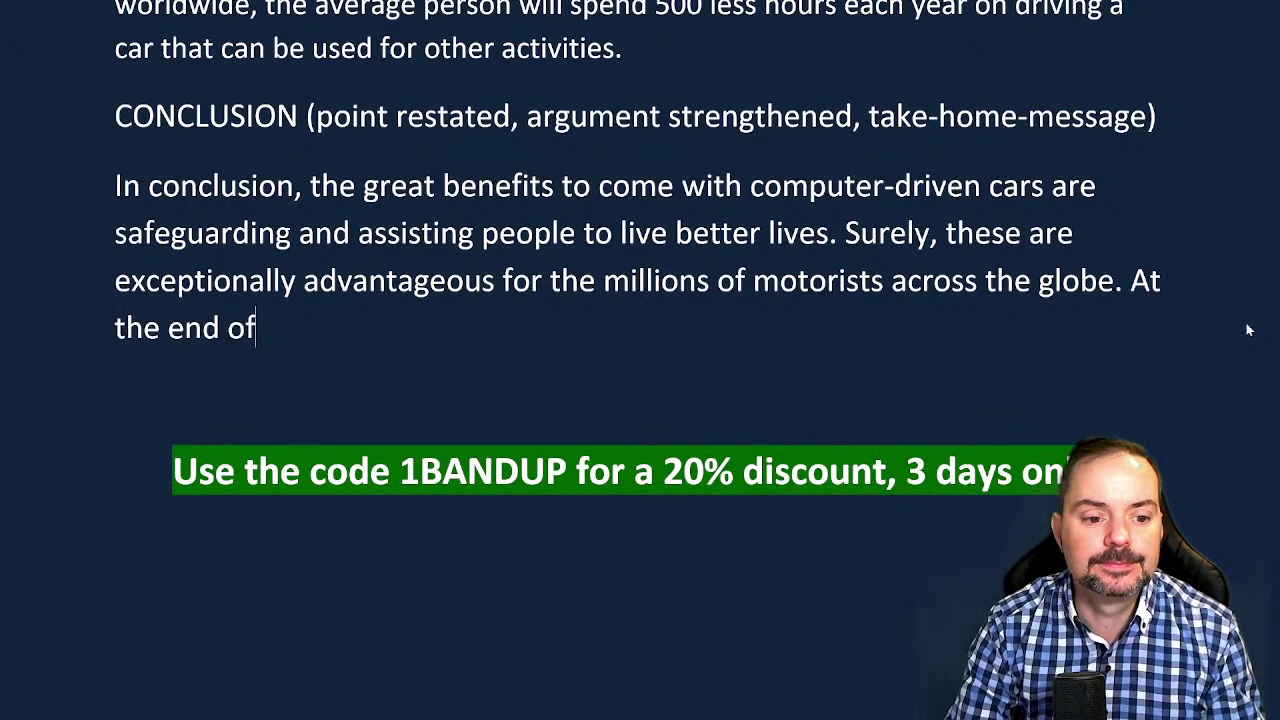
text( the day, saving )
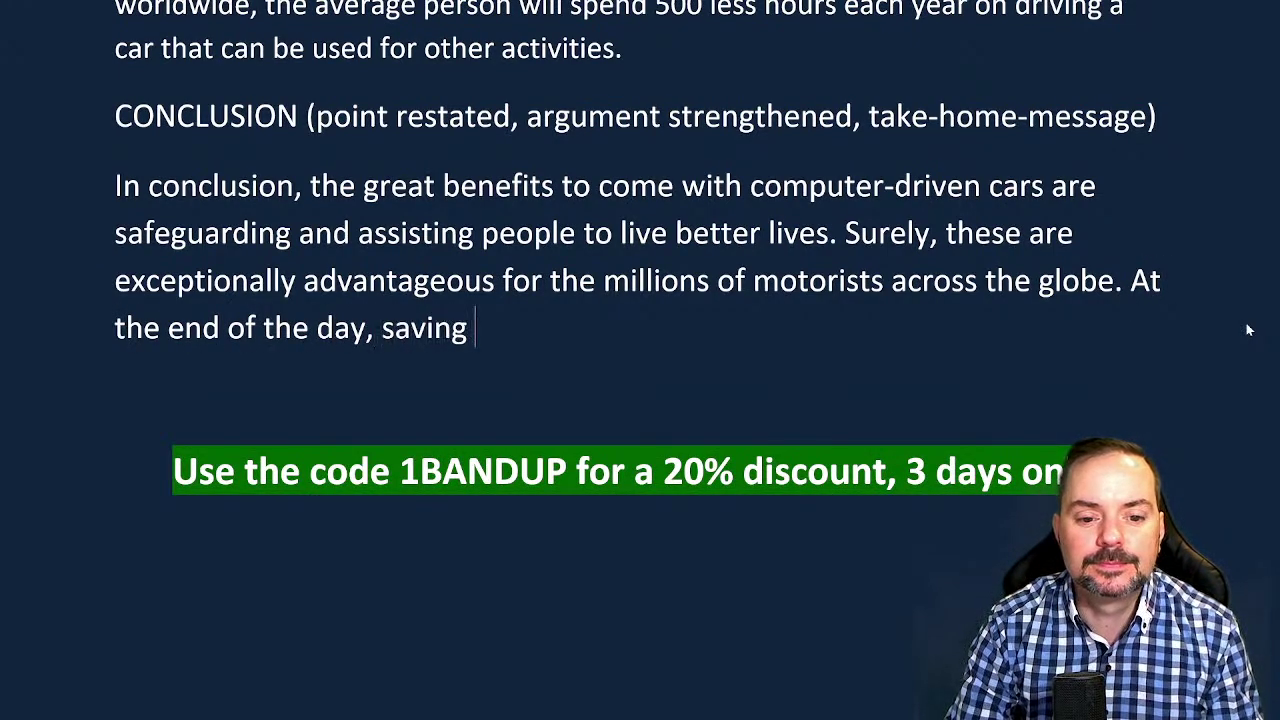
text(lives, l)
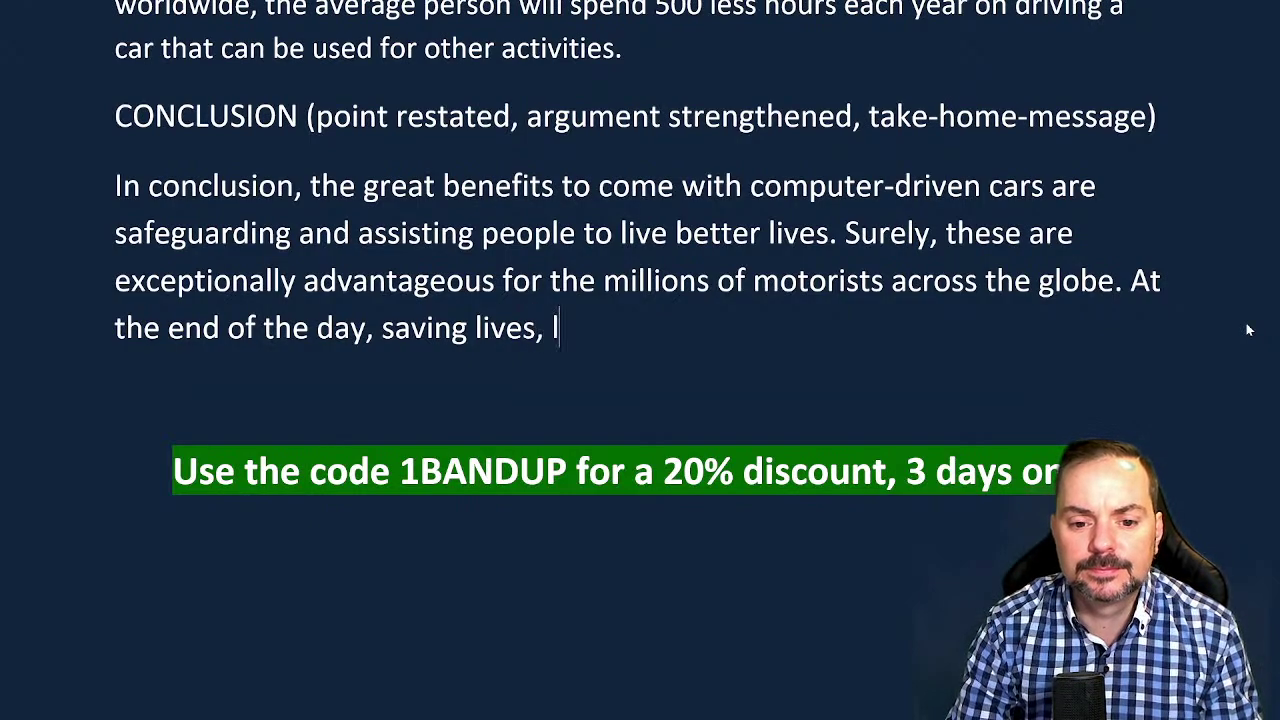
key(BackSpace)
text(time and money)
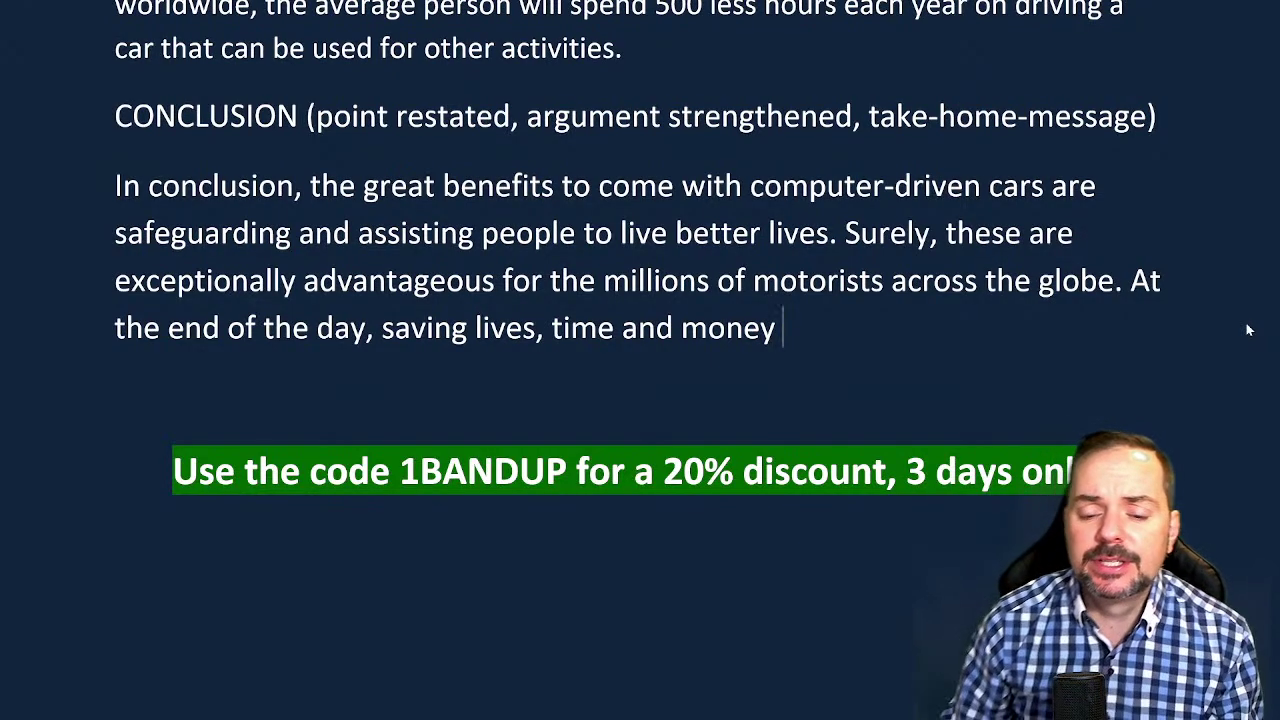
Insert a comma after "time" in the list "saving lives, time and money"
key(Left)
key(Left)
key(Left)
key(Left)
key(Left)
key(Left)
key(Left)
key(Left)
key(Left)
key(Left)
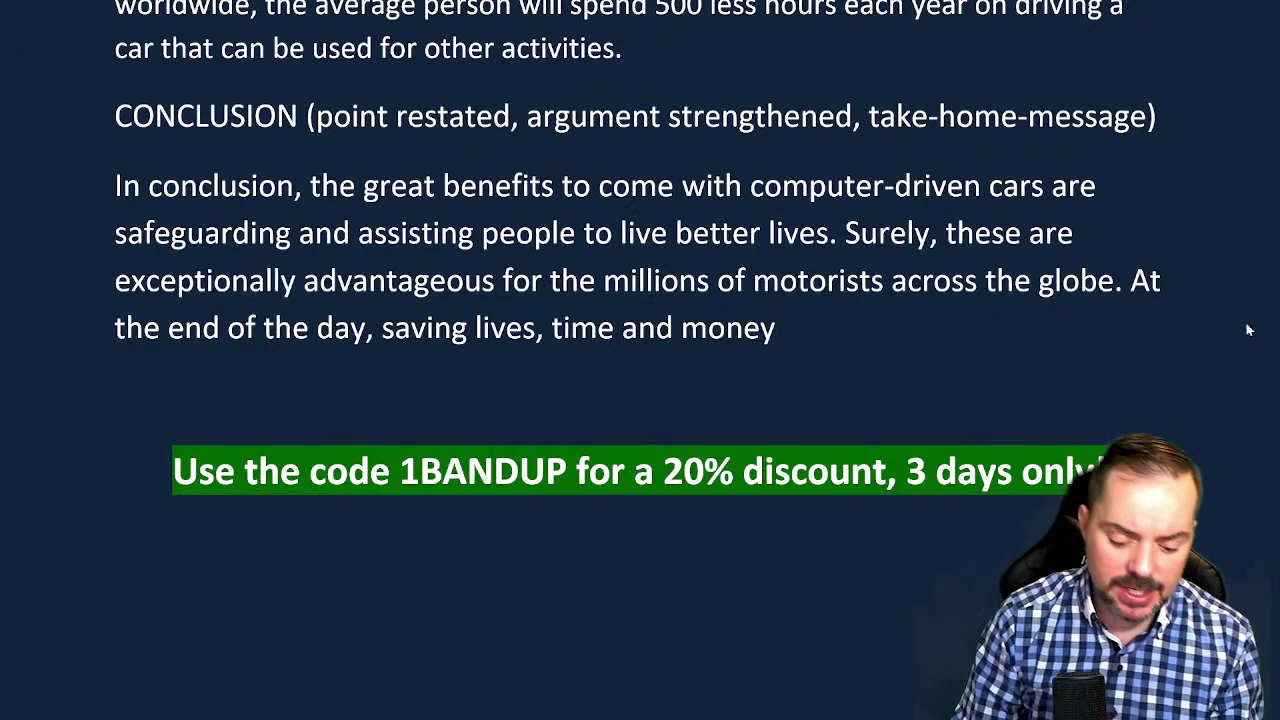
text(,)
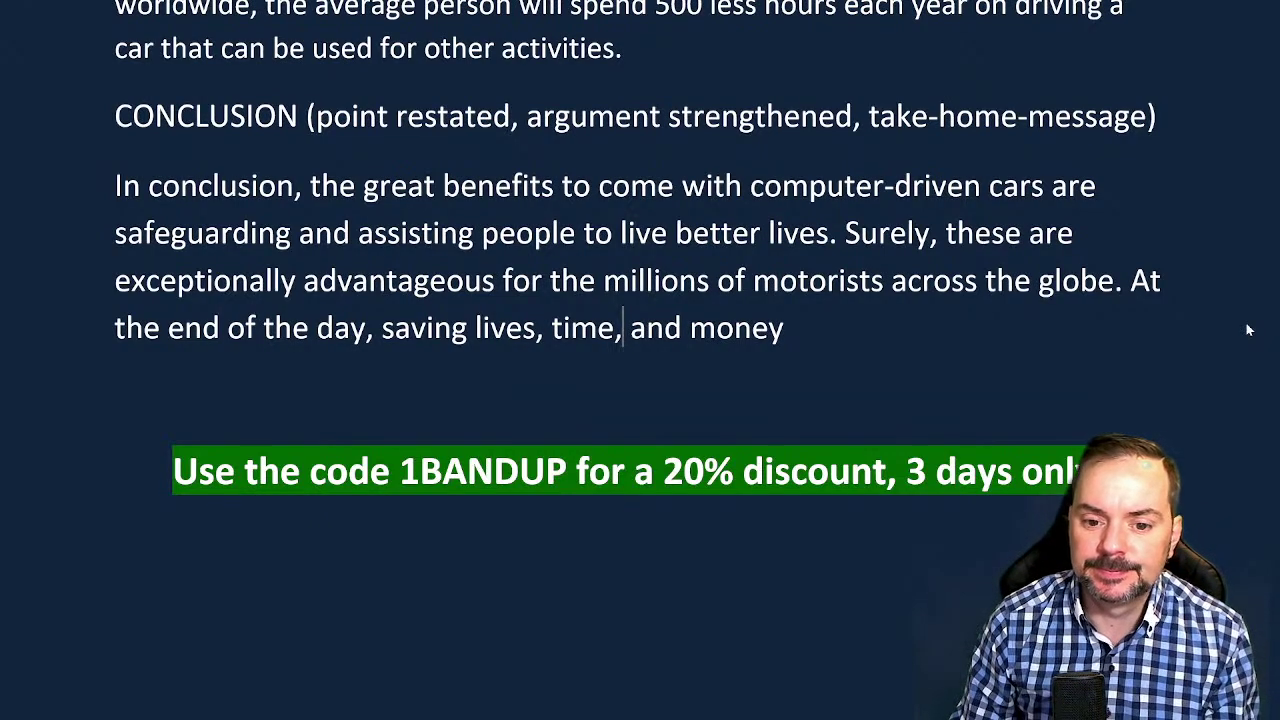
Continue the sentence after "money" with "is in the interest of all people"
key(Right)
key(Right)
key(Right)
key(Right)
key(Right)
key(Right)
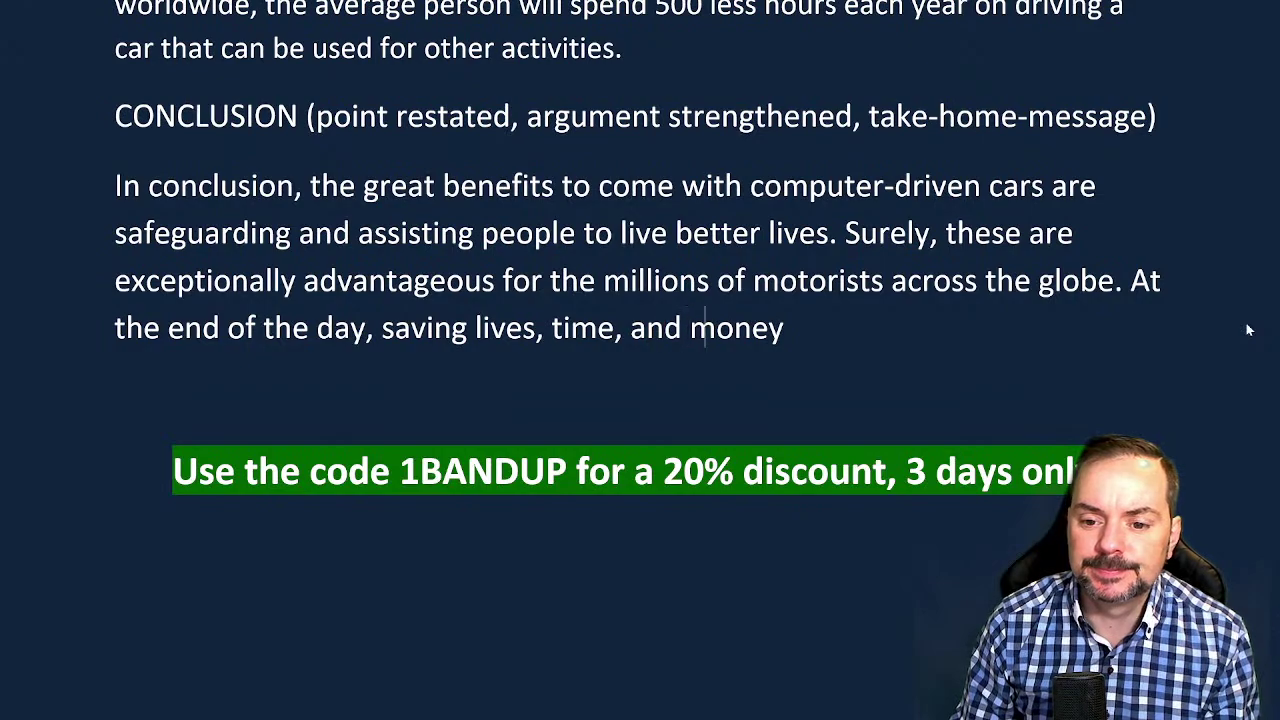
key(Right)
key(Right)
key(Right)
key(Right)
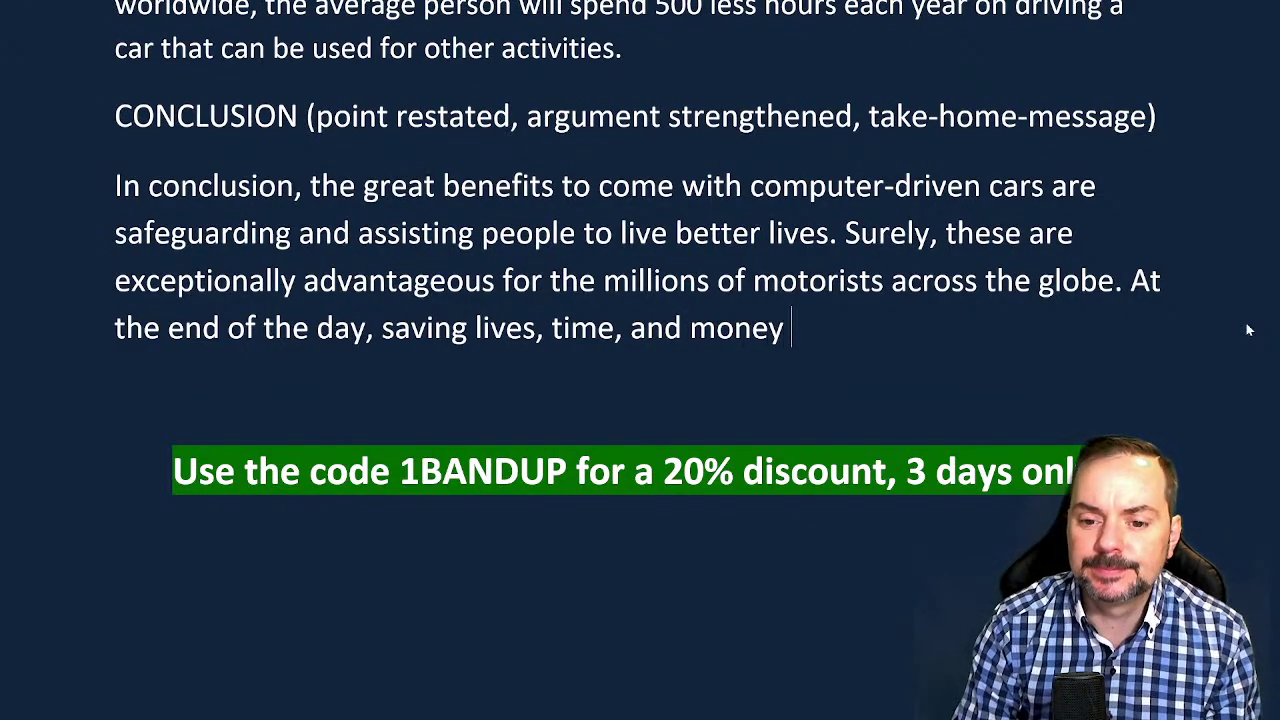
text(is in )
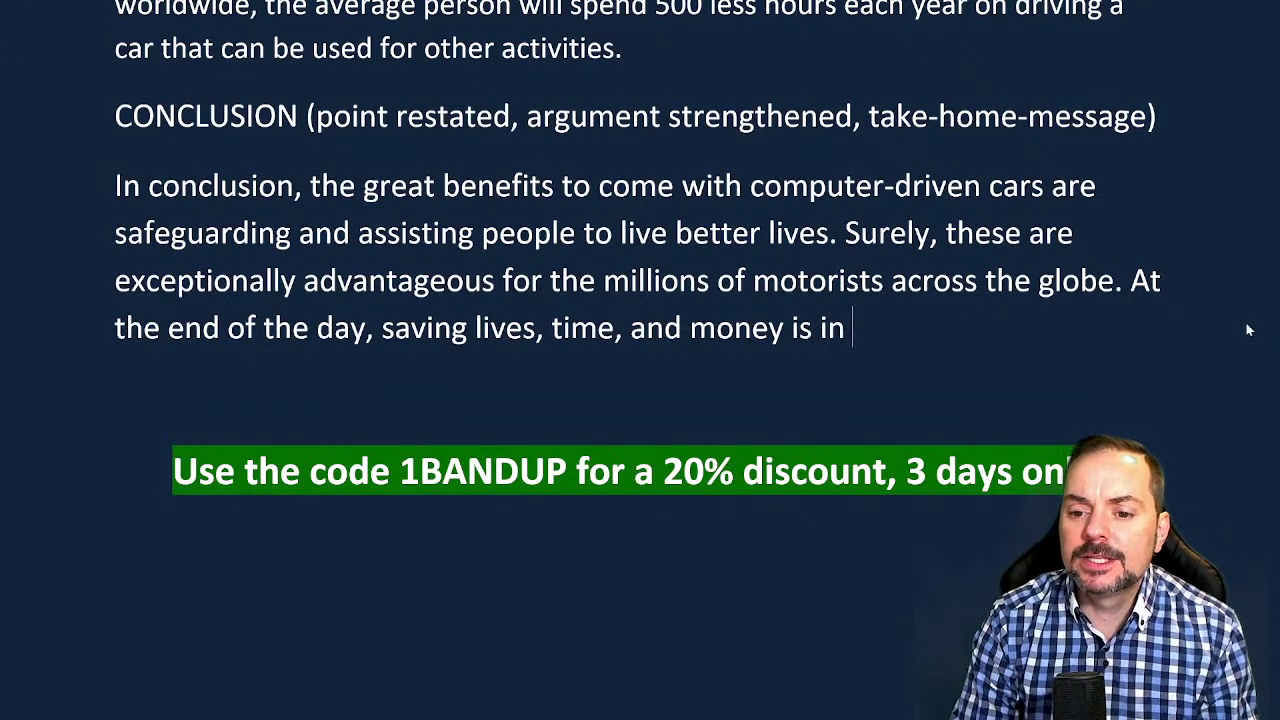
text(the interest )
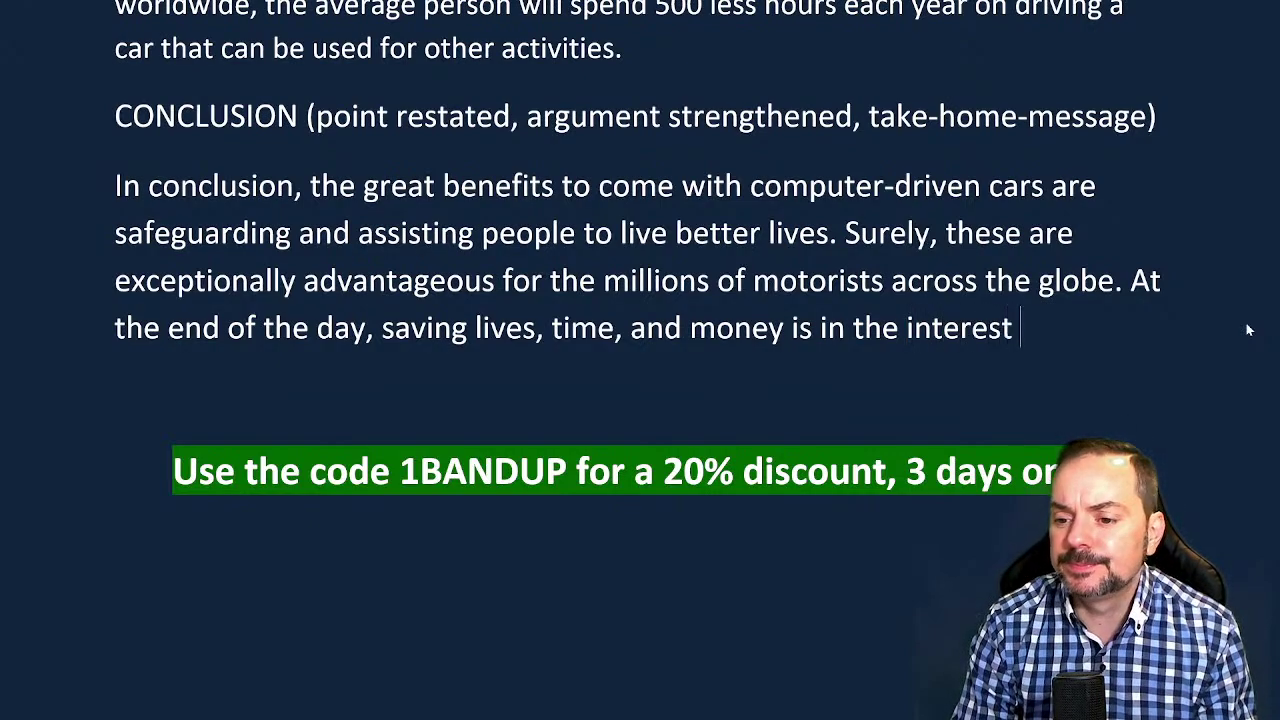
text(of all people)
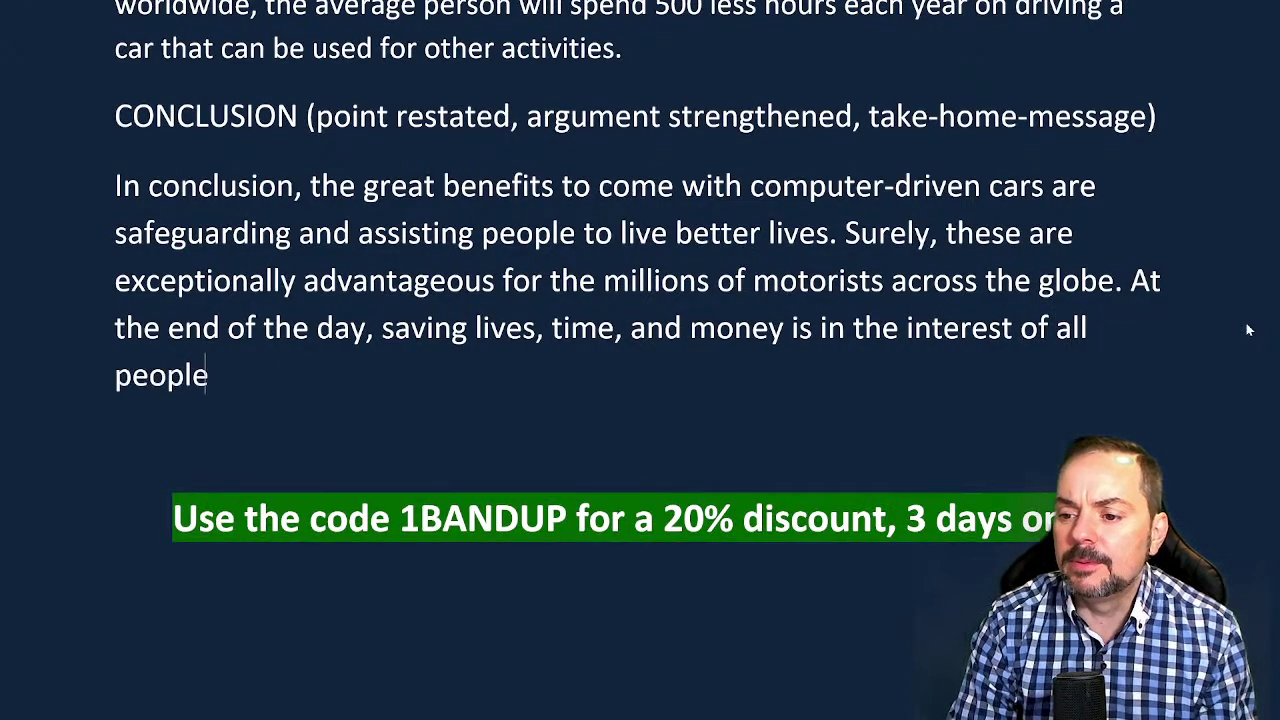
Add the clause opening ", so computer-driven cars" directly after "people"
key(BackSpace)
text(, so copmp)
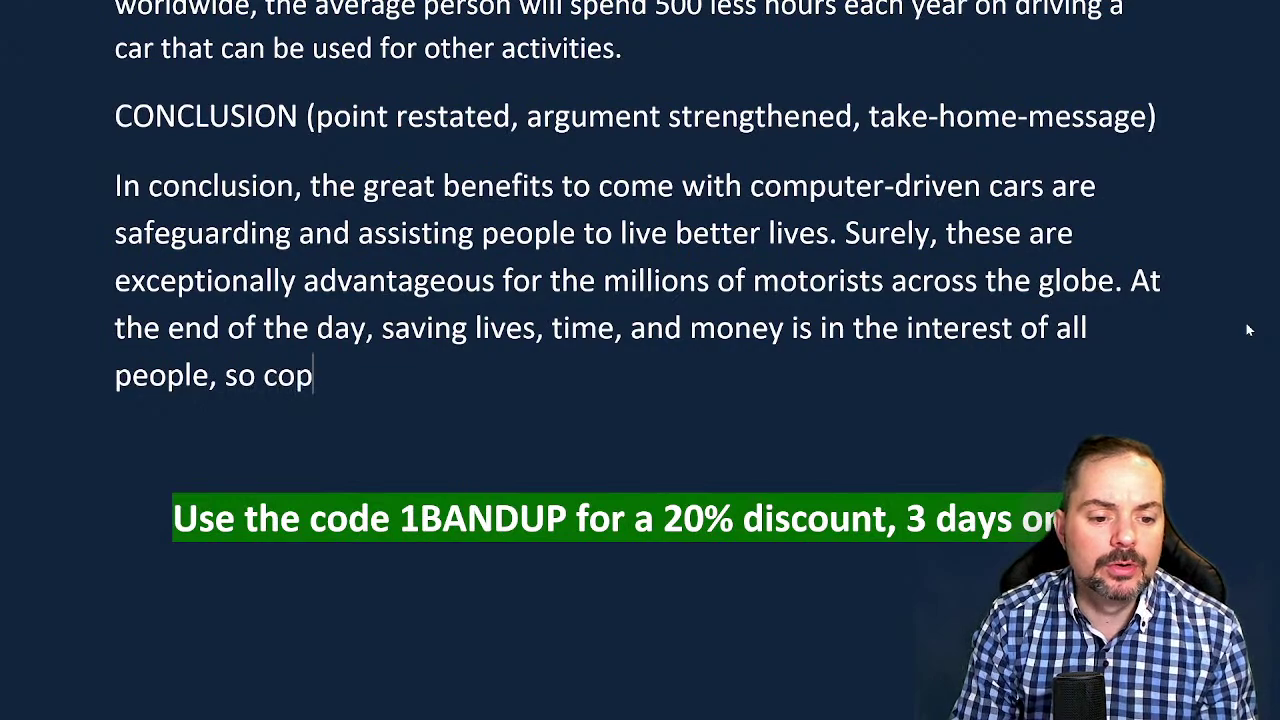
key(BackSpace)
key(BackSpace)
key(BackSpace)
text(mputer)
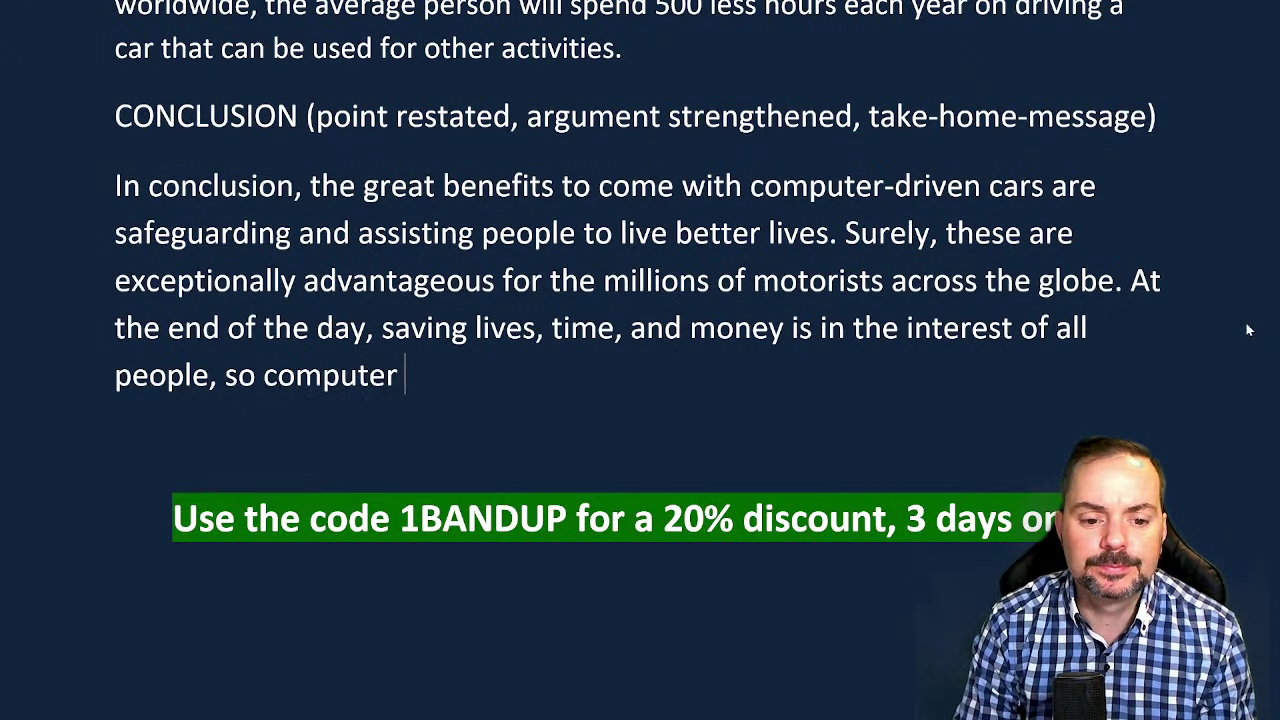
text(-driving)
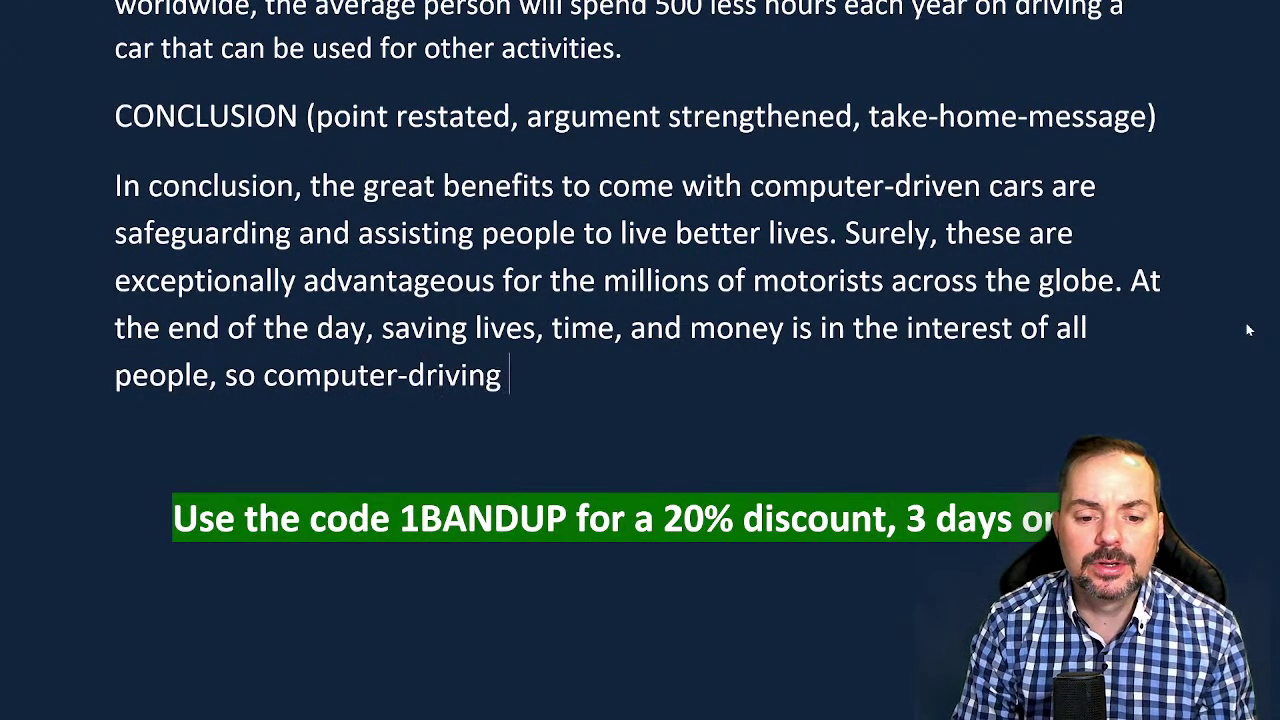
key(BackSpace)
key(BackSpace)
key(BackSpace)
text(en cars)
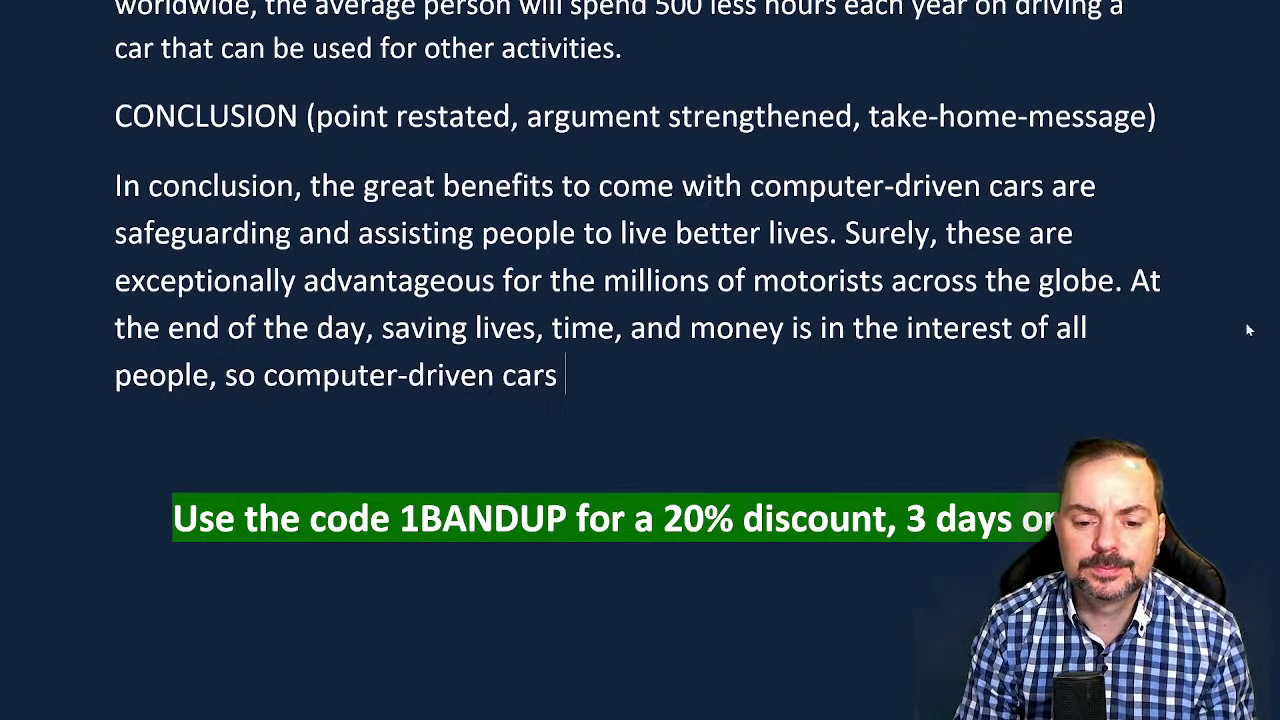
Finish the conclusion's closing sentence with "should be on roads sooner than later."
text( should be on te)
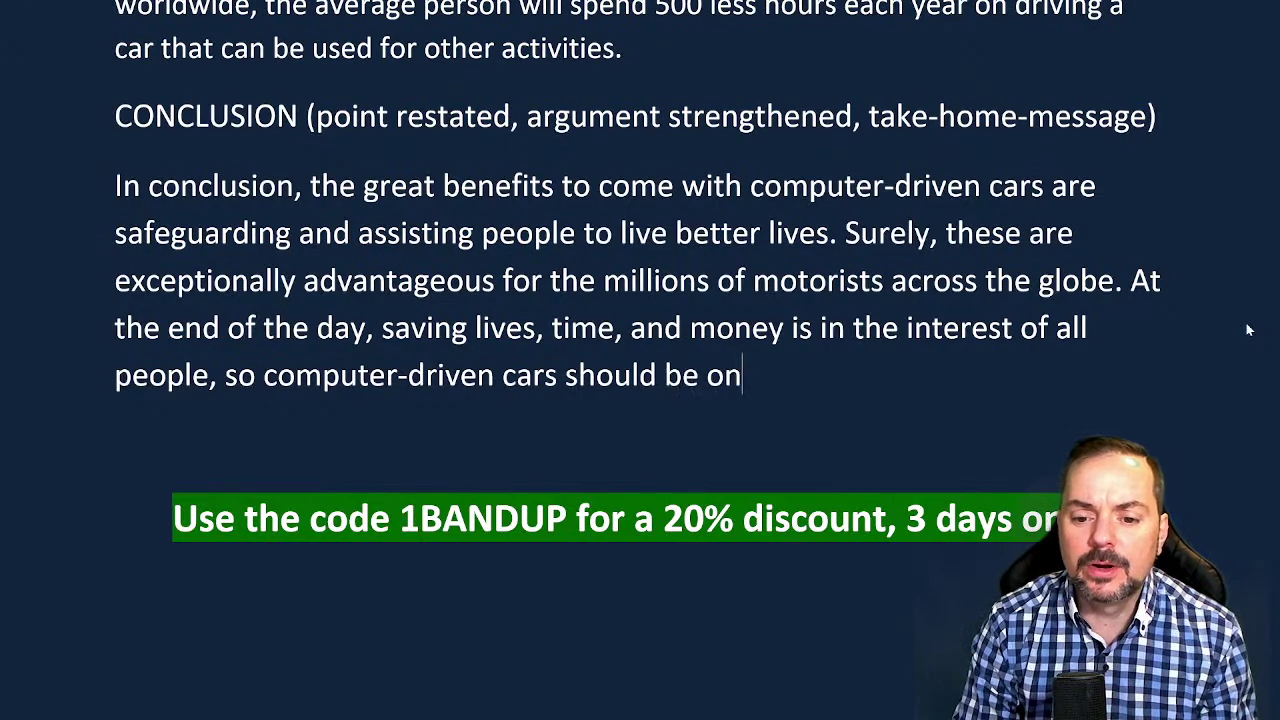
key(BackSpace)
key(BackSpace)
text(roo)
key(BackSpace)
text(ad)
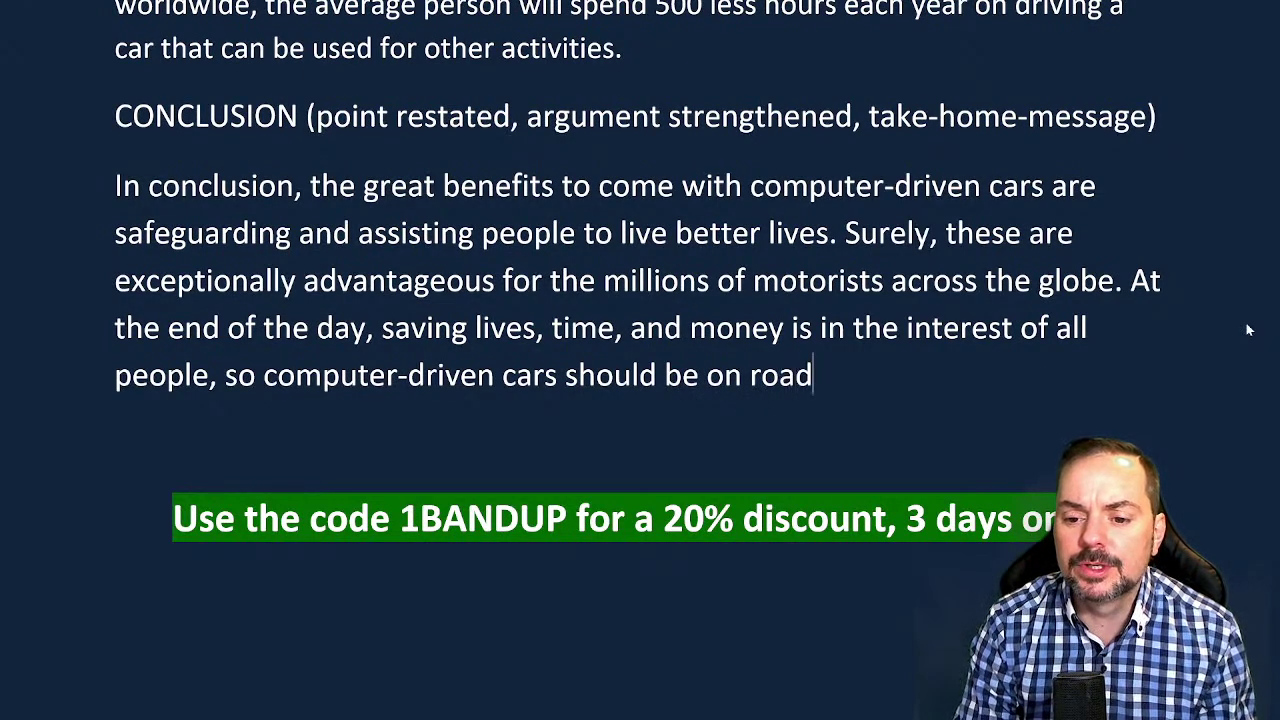
text(s sooner tha)
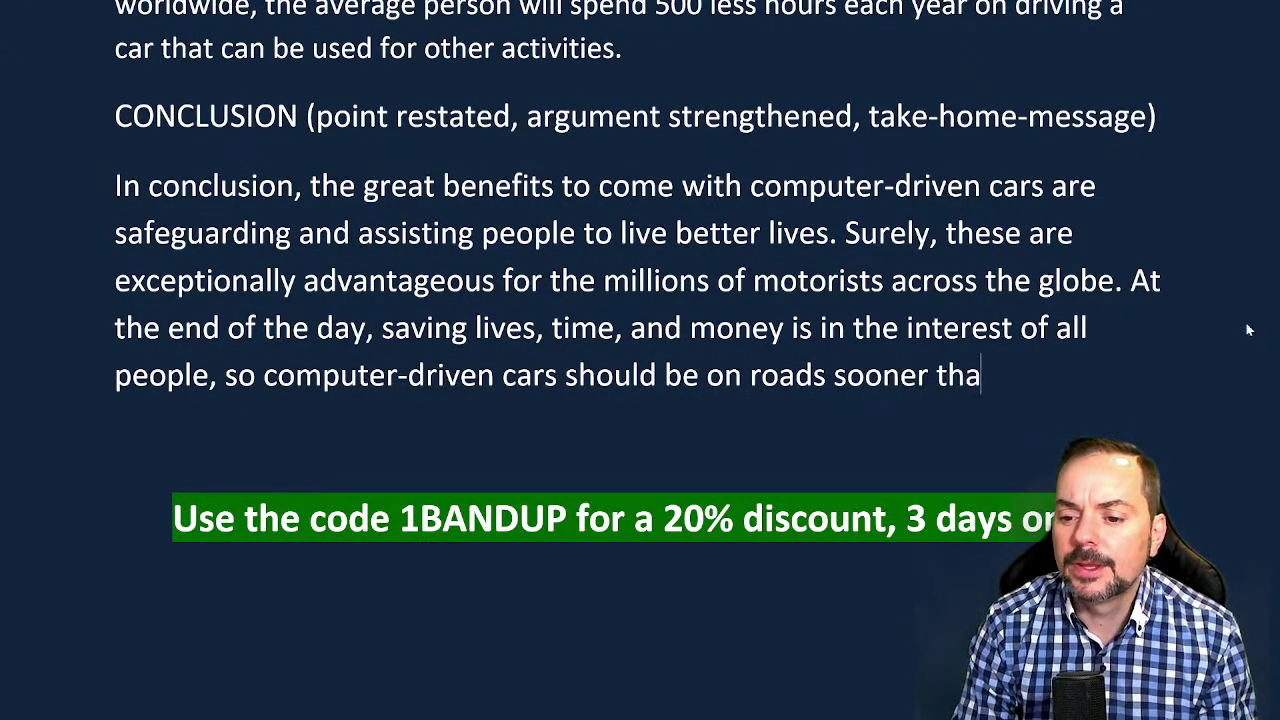
text(n later.)
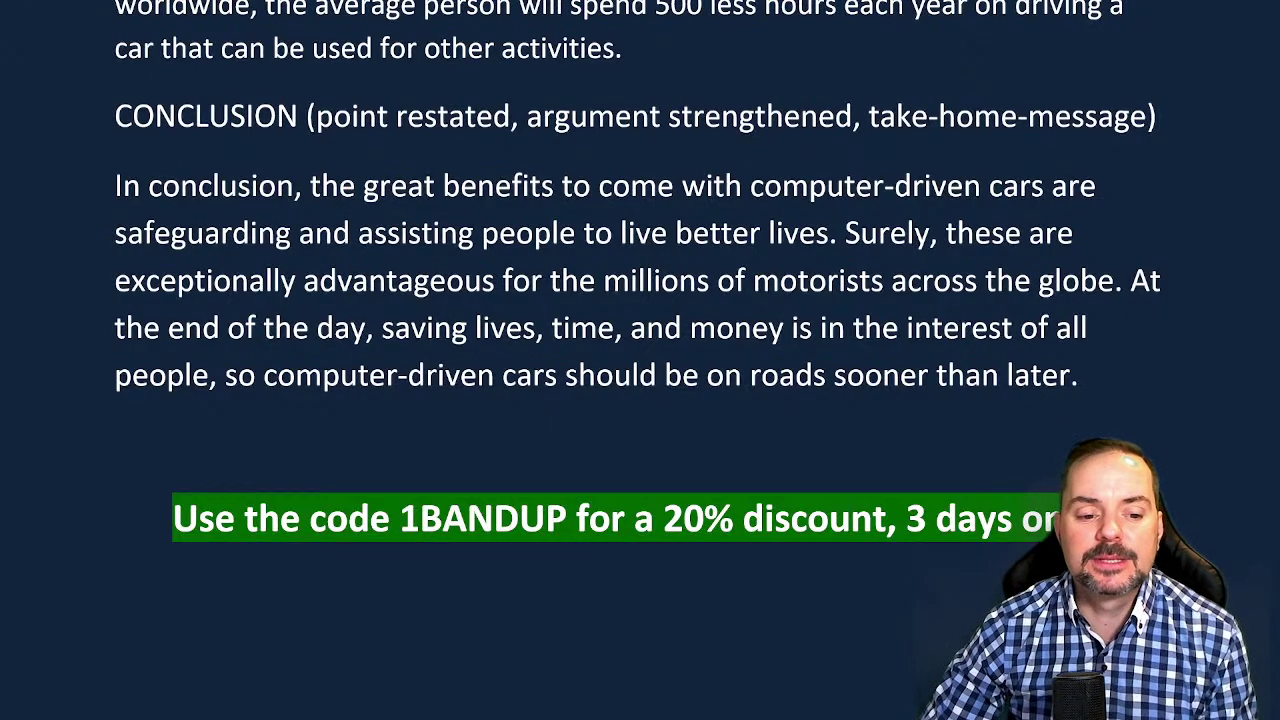
Paste the copied sentence "In conclusion, I believe that fully-automated cars…" as a new paragraph below the conclusion and enlarge its text
key(Return)
text(In conclusion, I believe that fully-automated cars will definitely have a good impact on society because they will both improve drivers’ safety and individuals’ efficiency.)
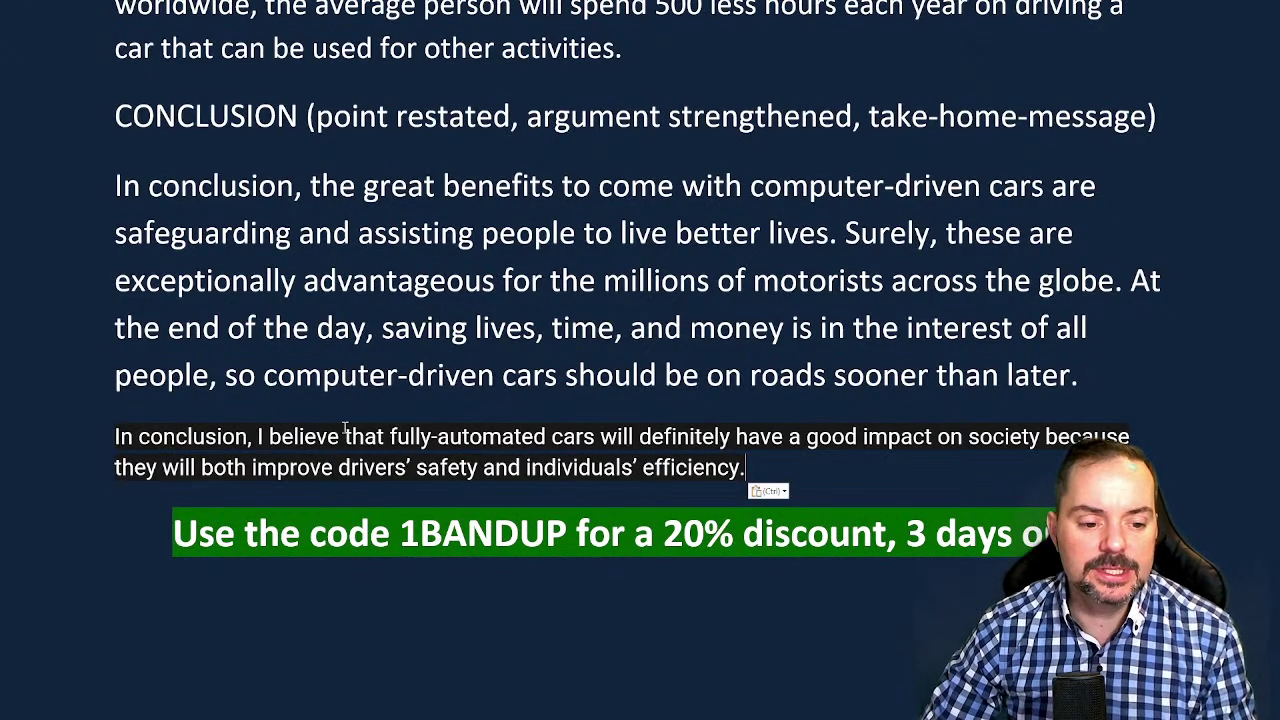
scroll(344, 428, down, 3)
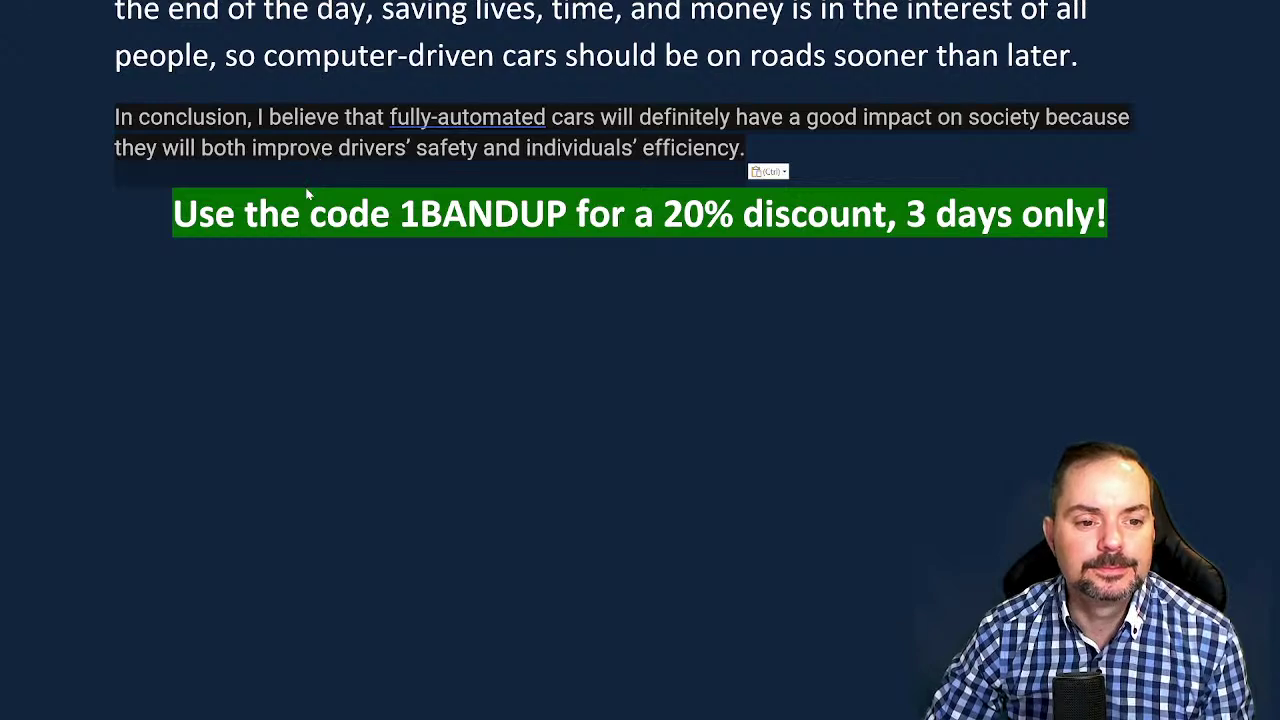
key(ctrl)
key(m)
click(258, 166)
click(347, 150)
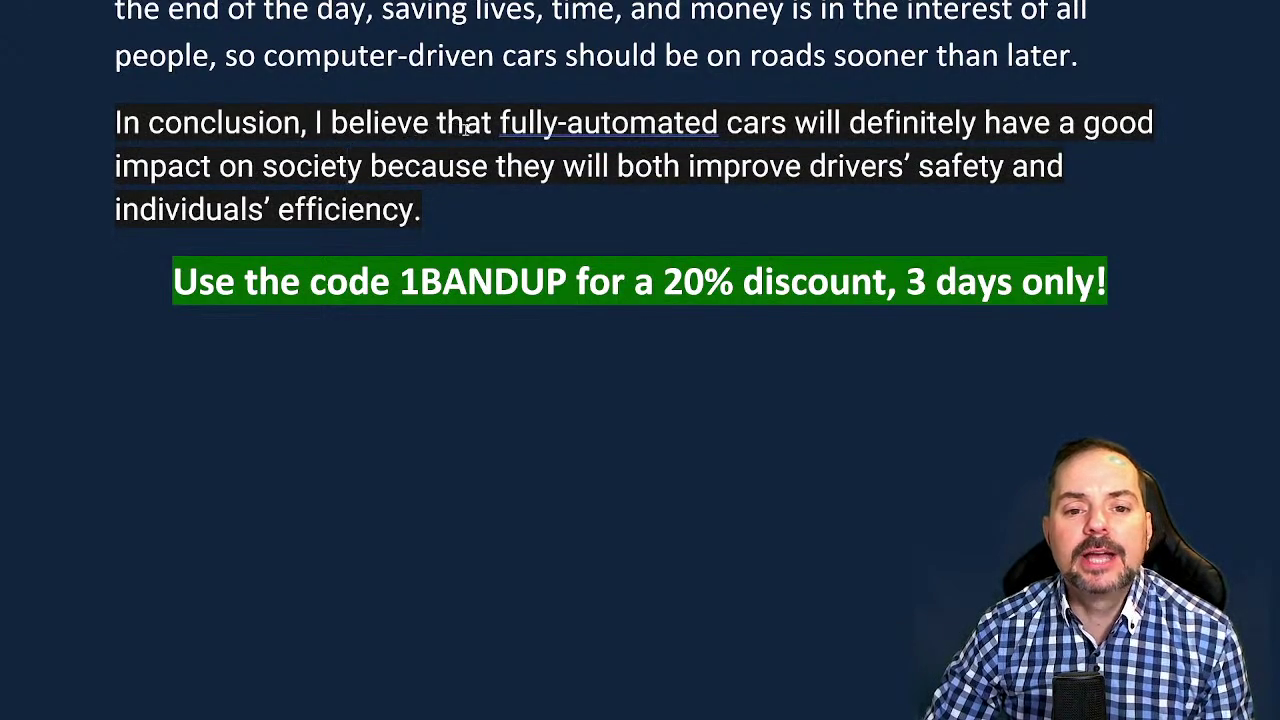